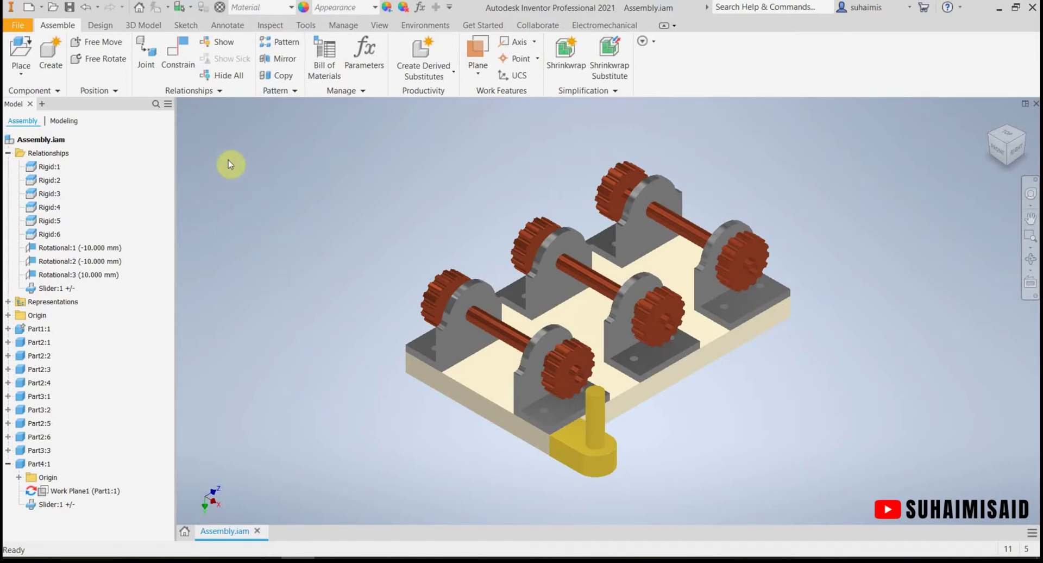
Review the available joint types and the angular and linear limit options for placing a joint, without creating one
left_click(152, 65)
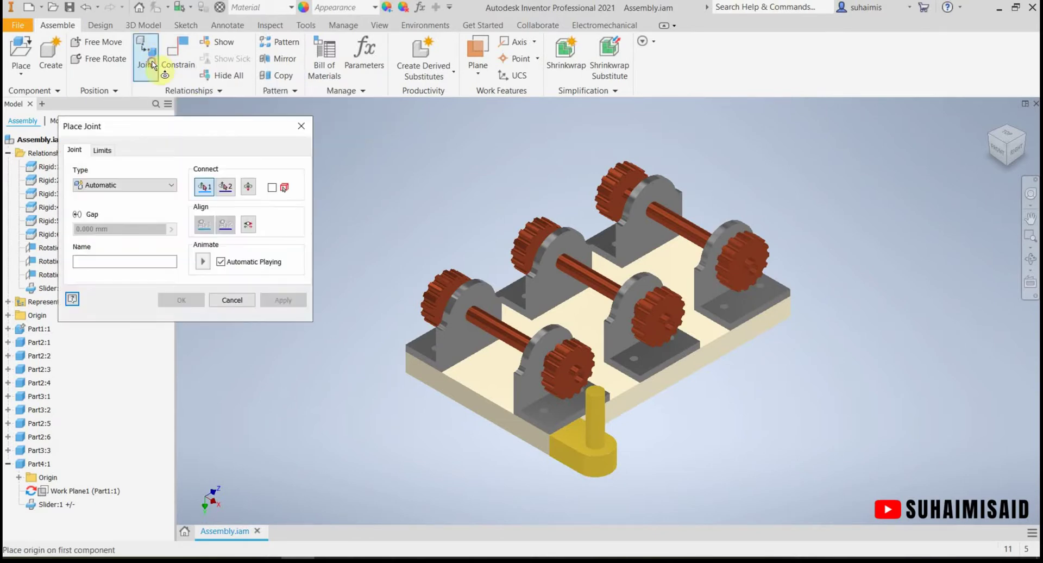
left_click(167, 188)
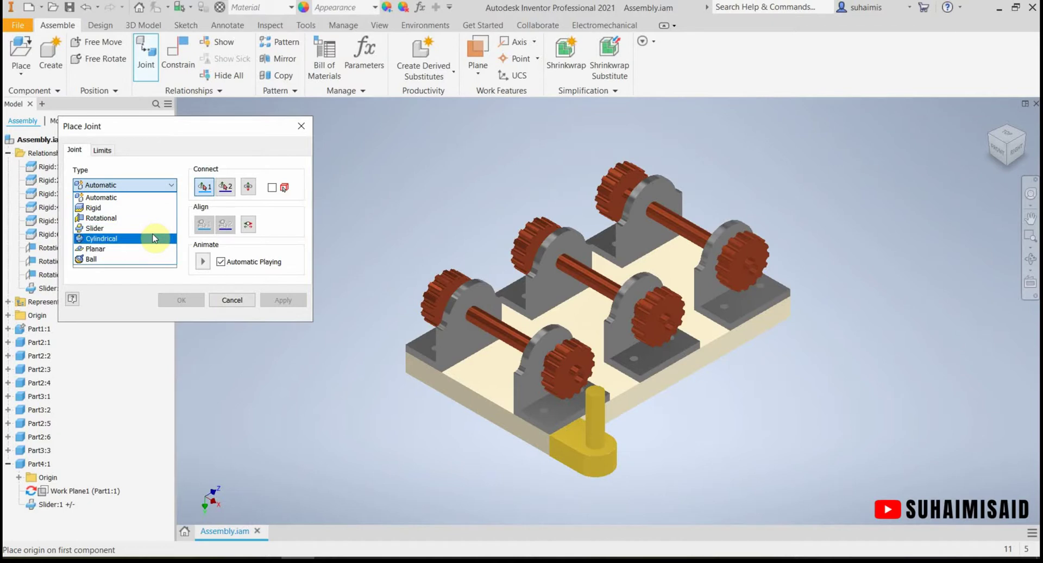
left_click(138, 167)
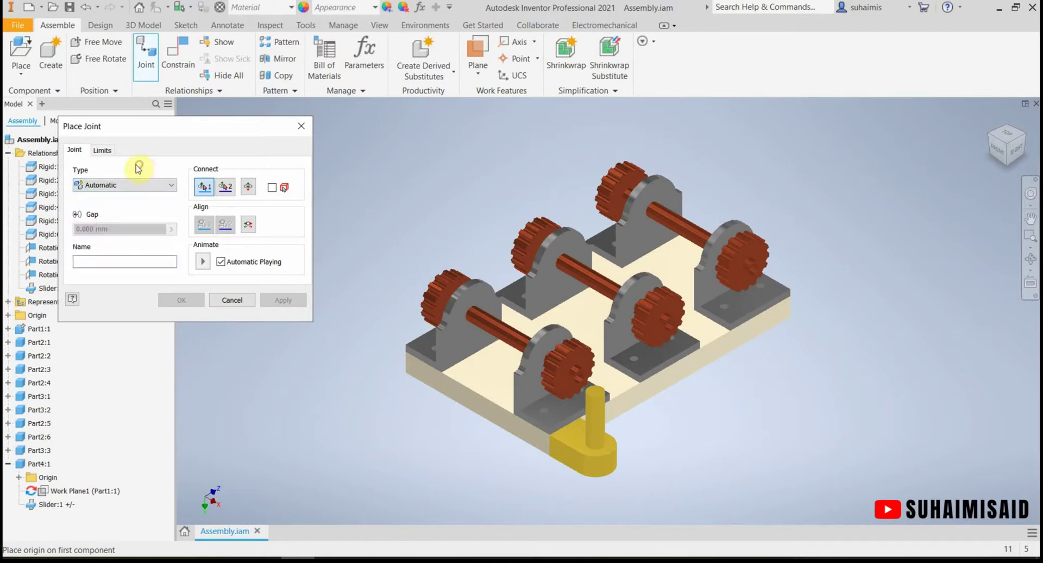
left_click(104, 153)
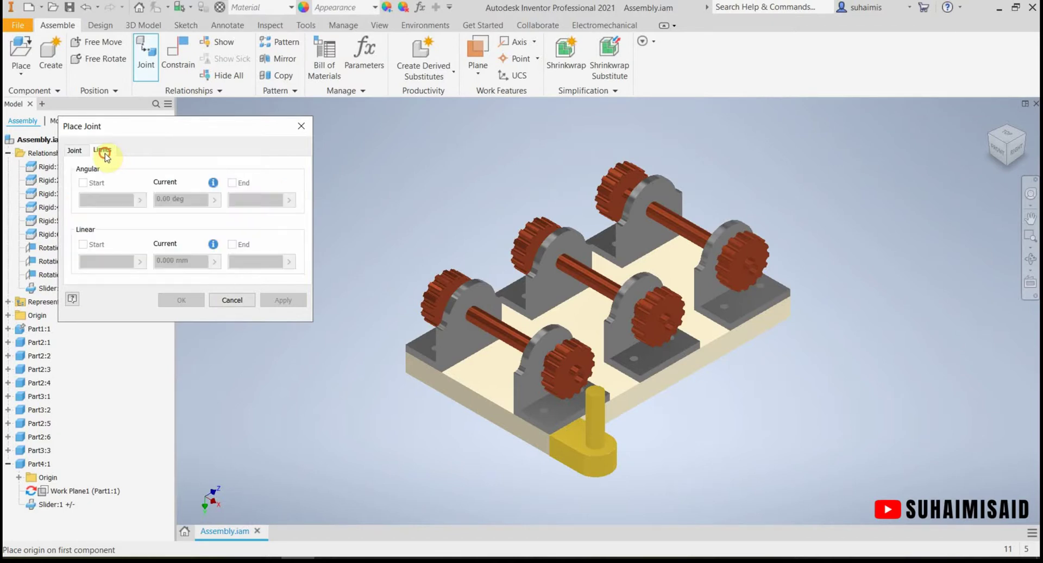
left_click(74, 151)
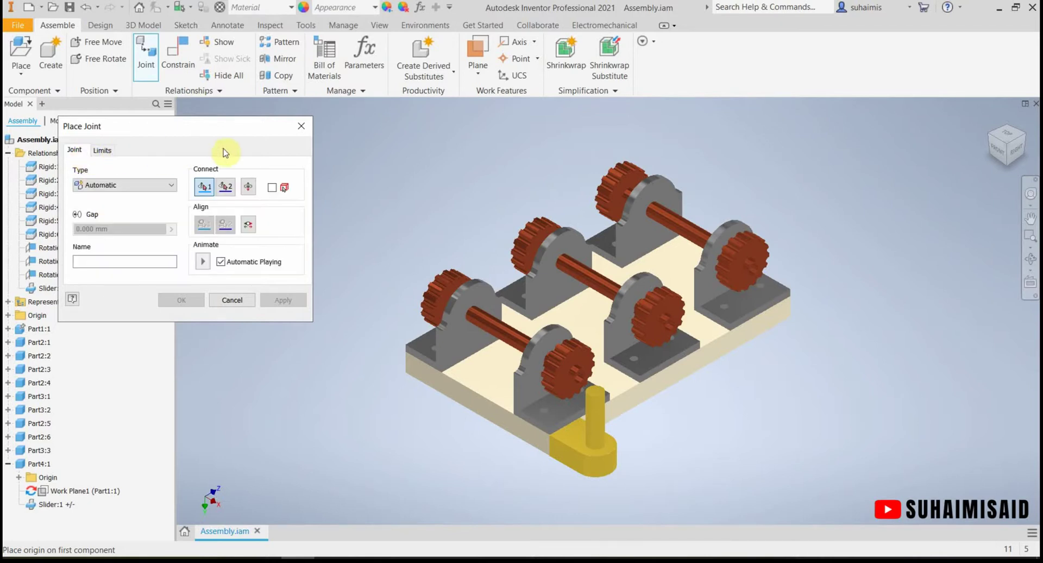
left_click(299, 129)
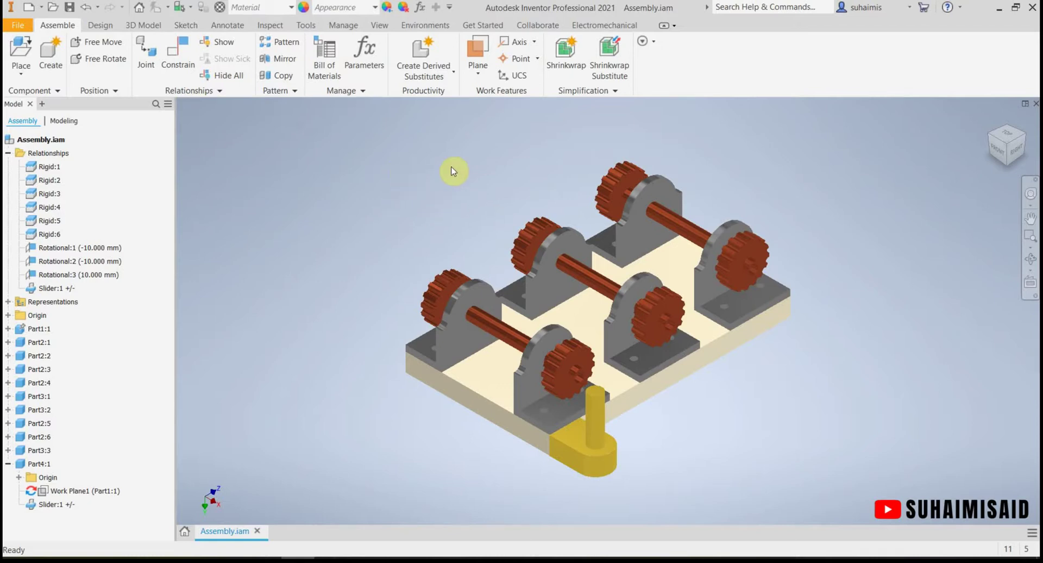
Check the free movement of the three gear shafts and the yellow slider part by moving each one by hand
left_click(429, 292)
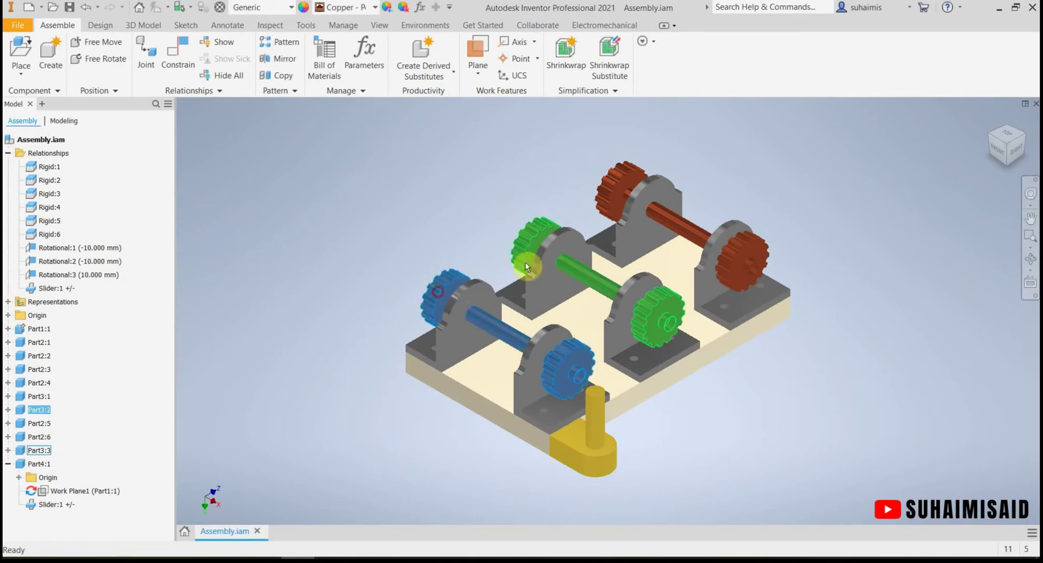
left_click(523, 247)
left_click(600, 195)
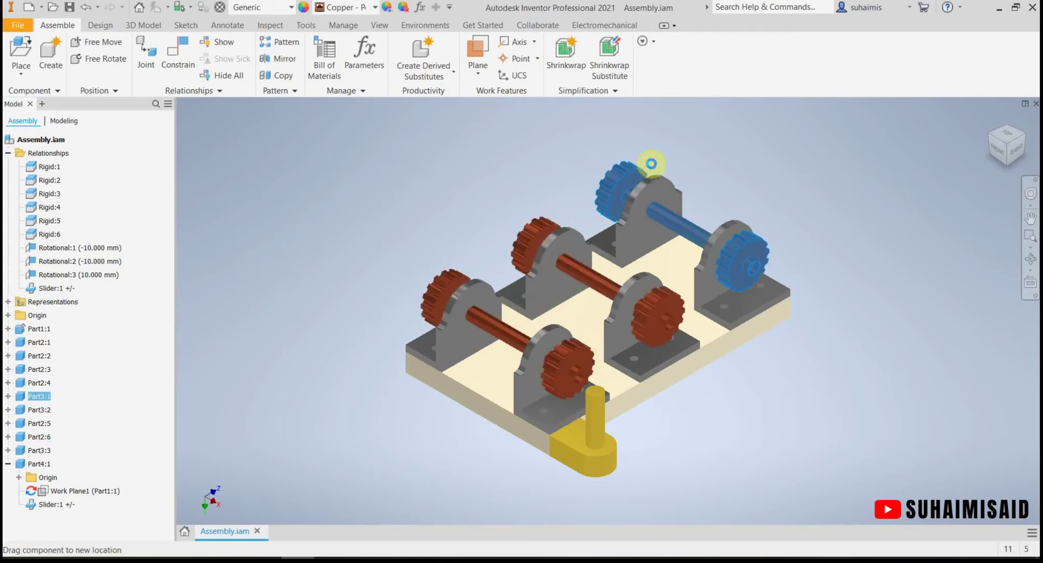
left_click(439, 291)
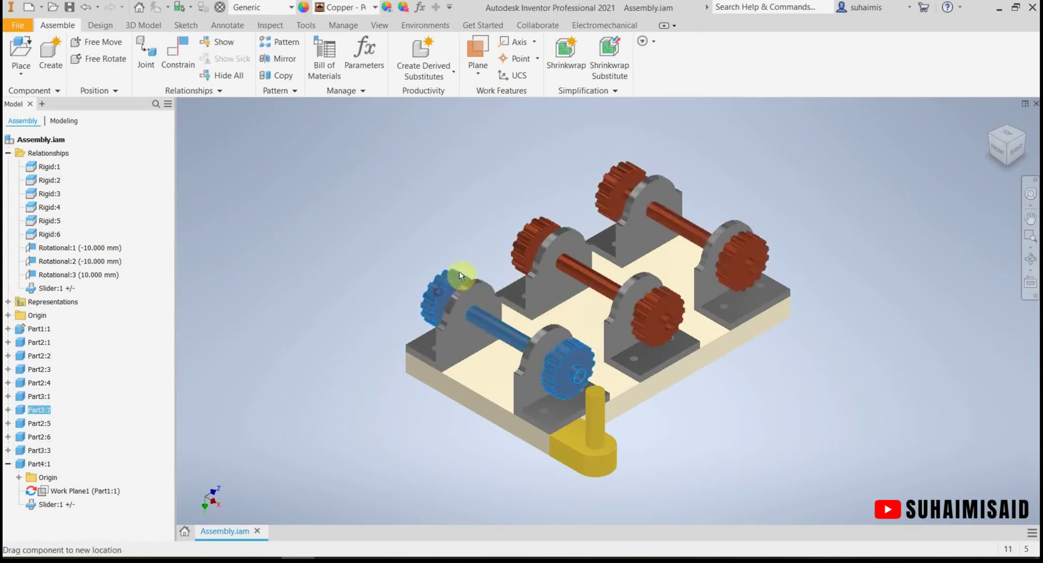
left_click(525, 248)
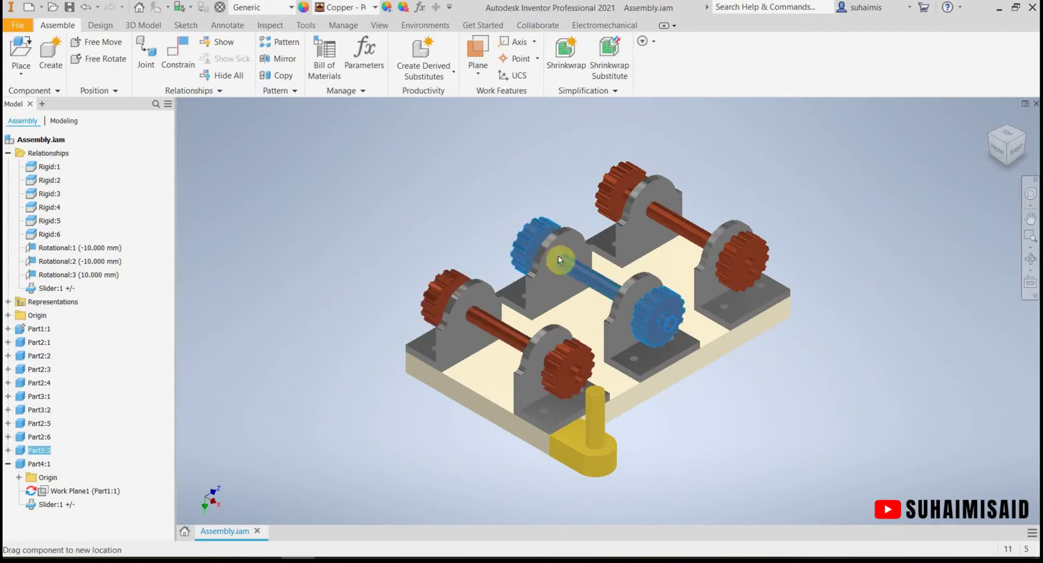
left_click(611, 199)
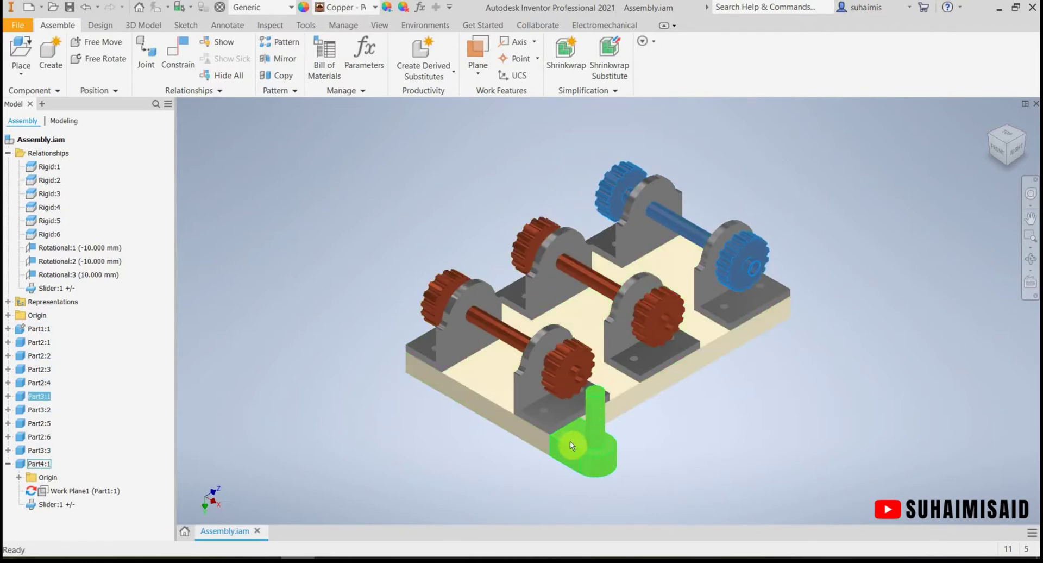
left_click_drag(573, 449, 559, 464)
left_click(339, 373)
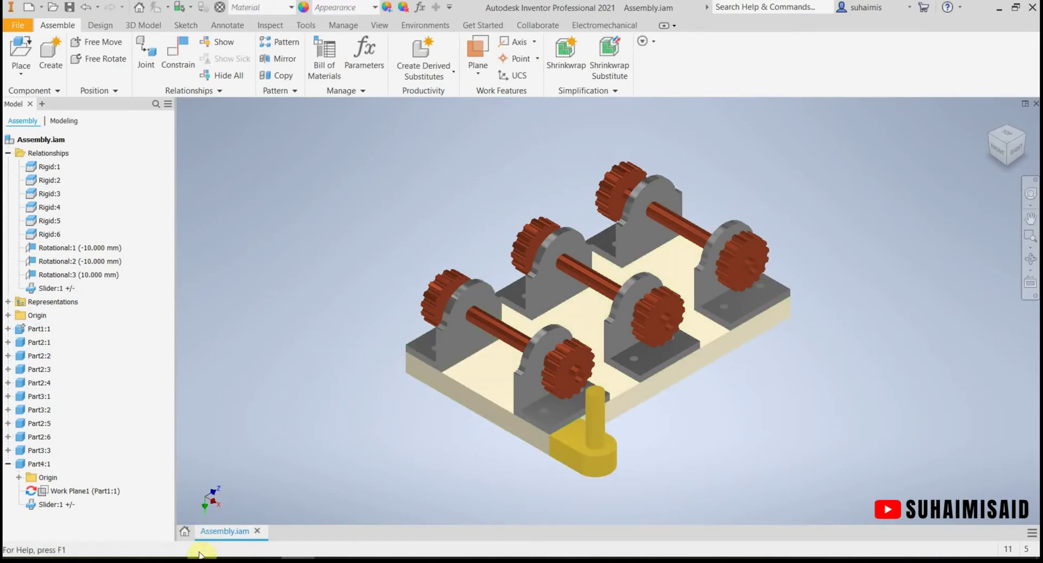
left_click(263, 561)
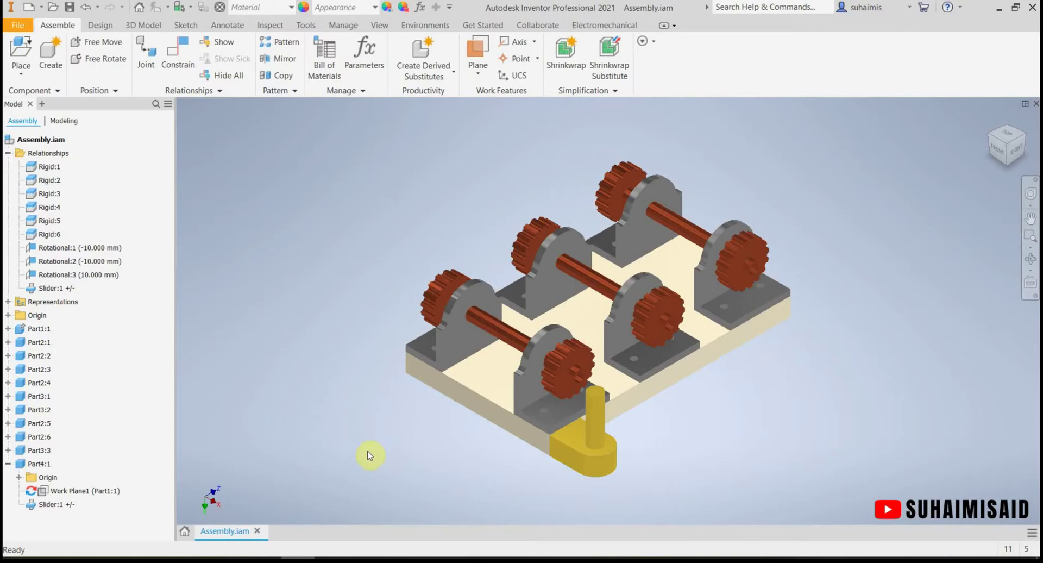
left_click(266, 561)
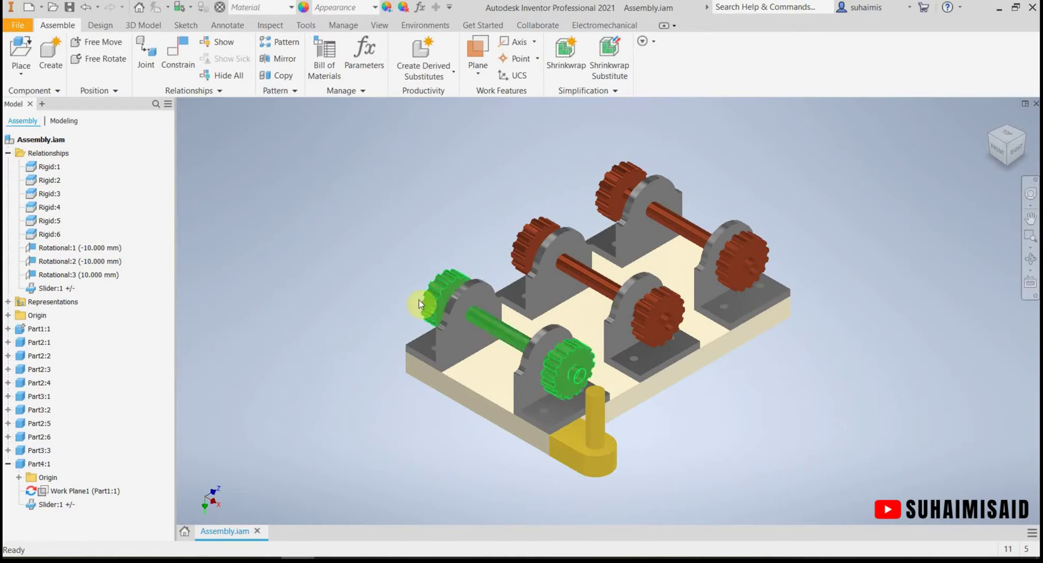
Rotate the front gear shaft, Part3:2, by hand in its bearing supports to examine its rotational joint
left_click_drag(437, 297, 458, 309)
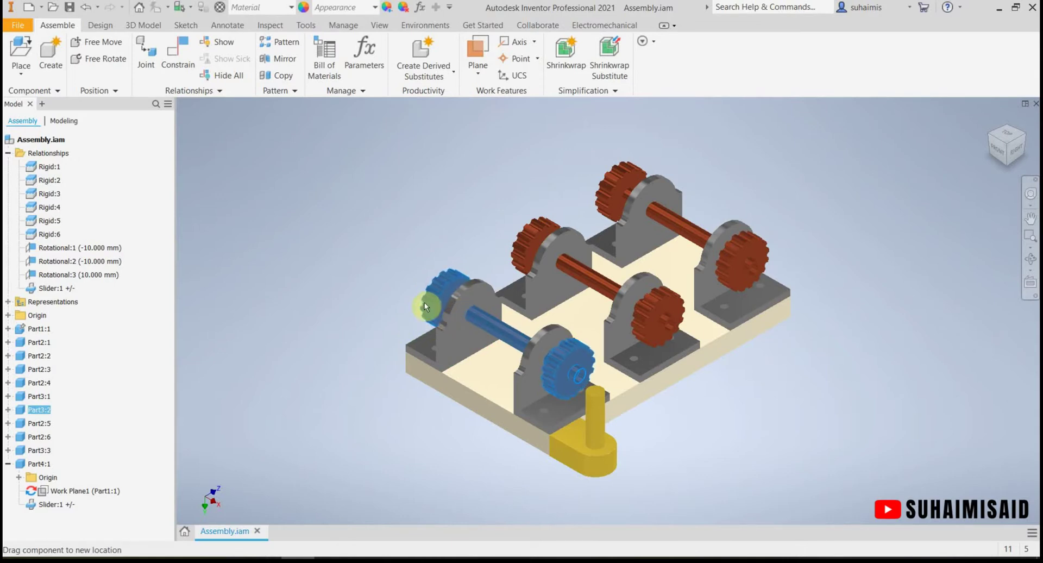
left_click_drag(458, 273, 450, 311)
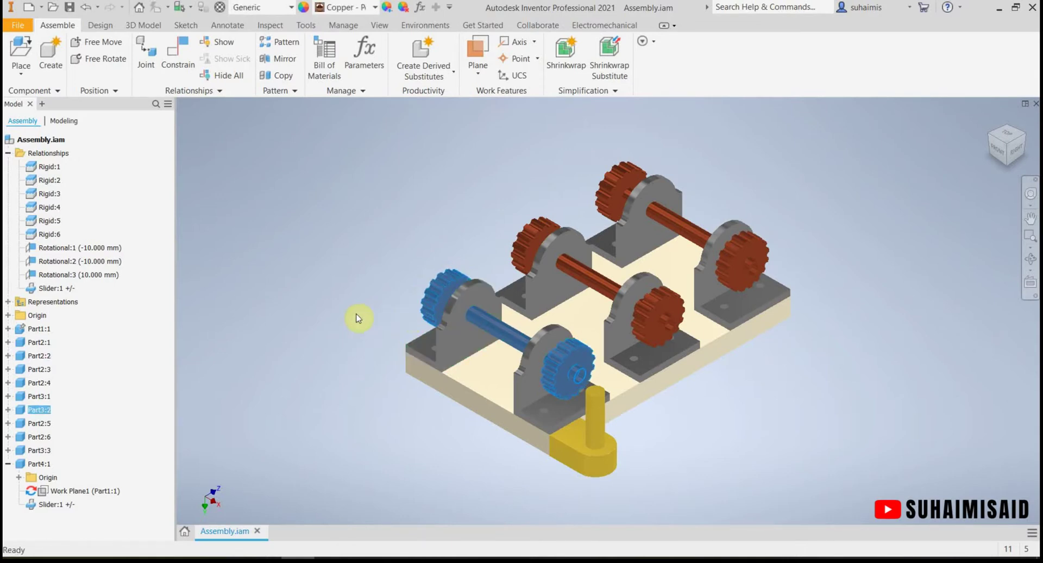
left_click(354, 279)
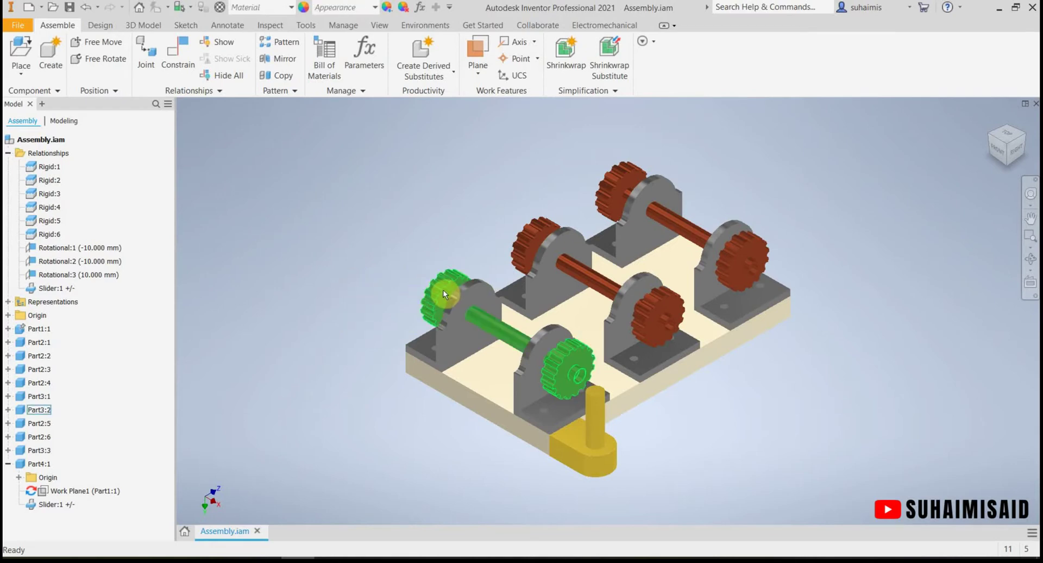
left_click(415, 302)
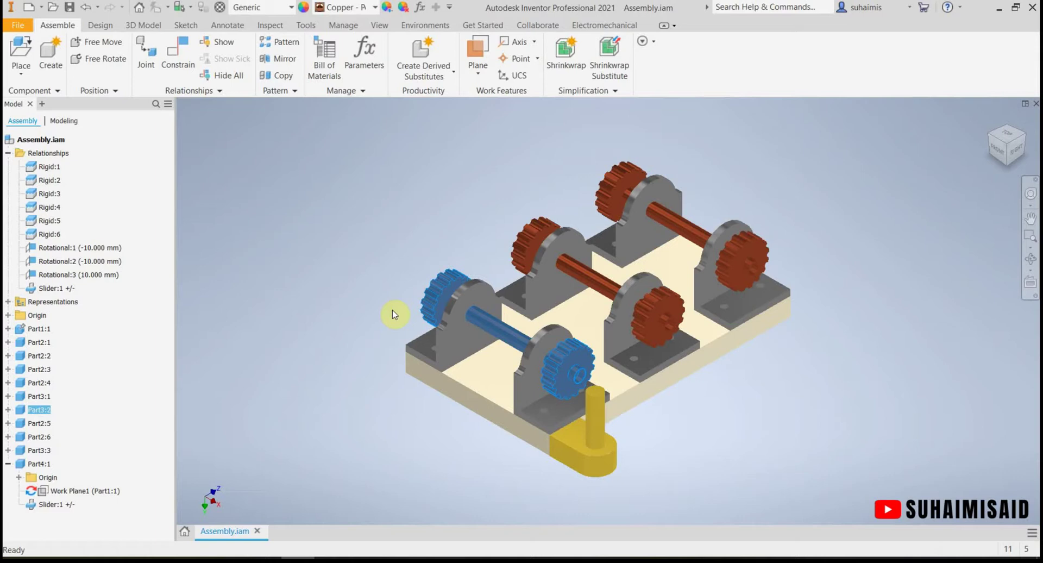
left_click(392, 309)
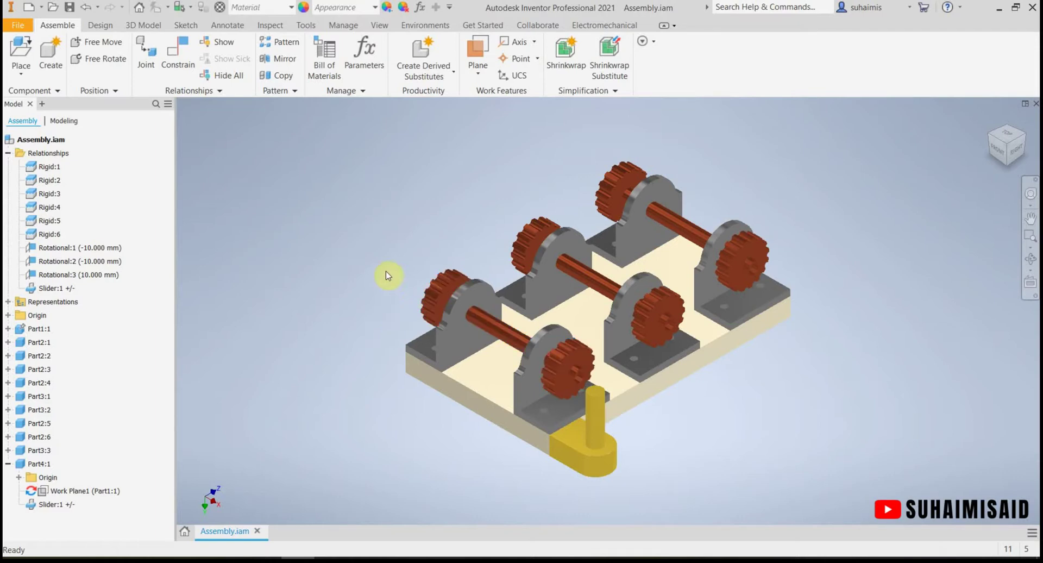
left_click(449, 288)
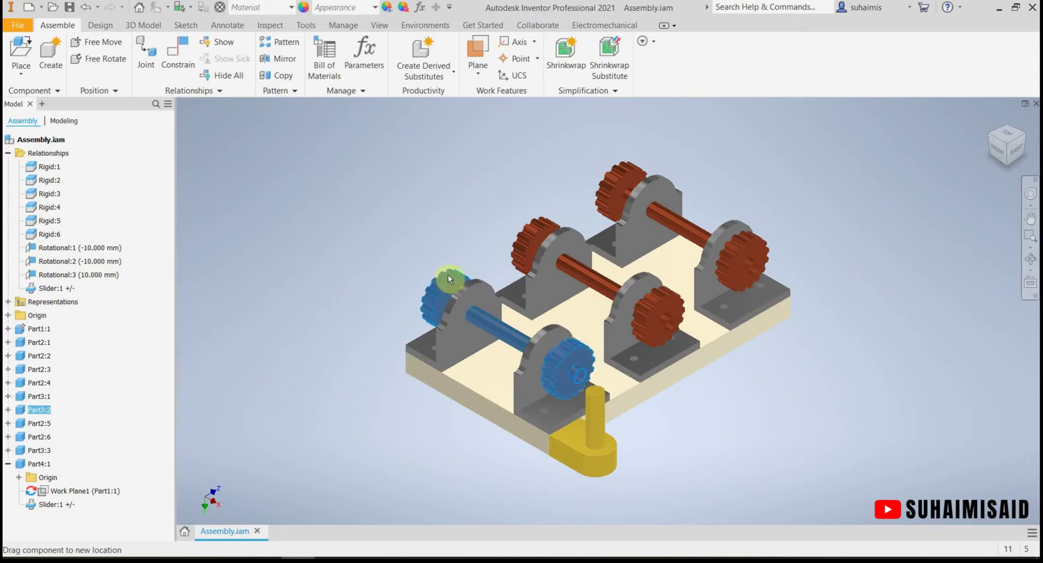
left_click_drag(455, 298, 432, 306)
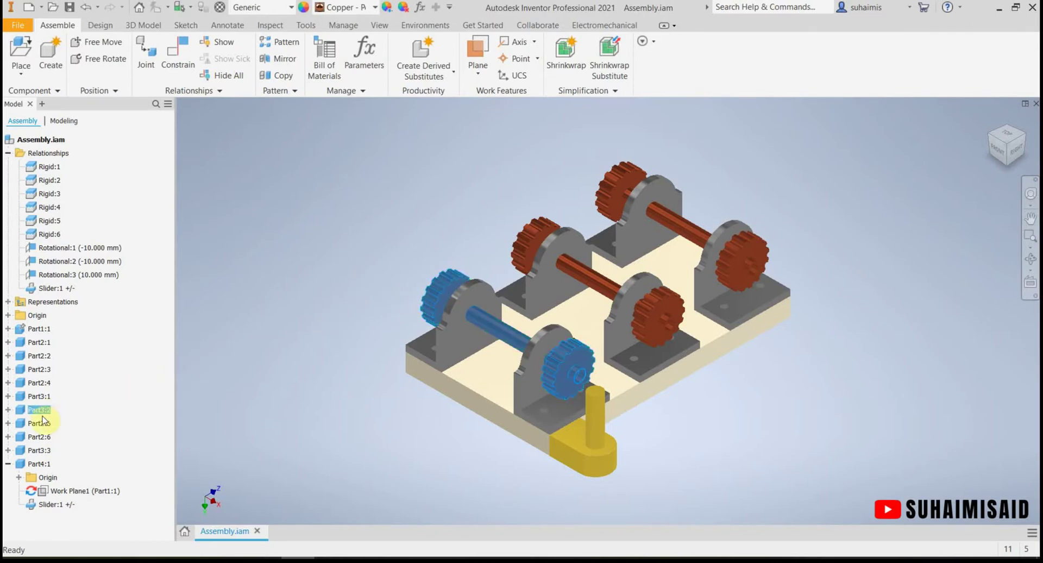
Drive the Rotational:1 joint of Part3:2 forward with a range of 0 to 360 degrees
left_click(9, 410)
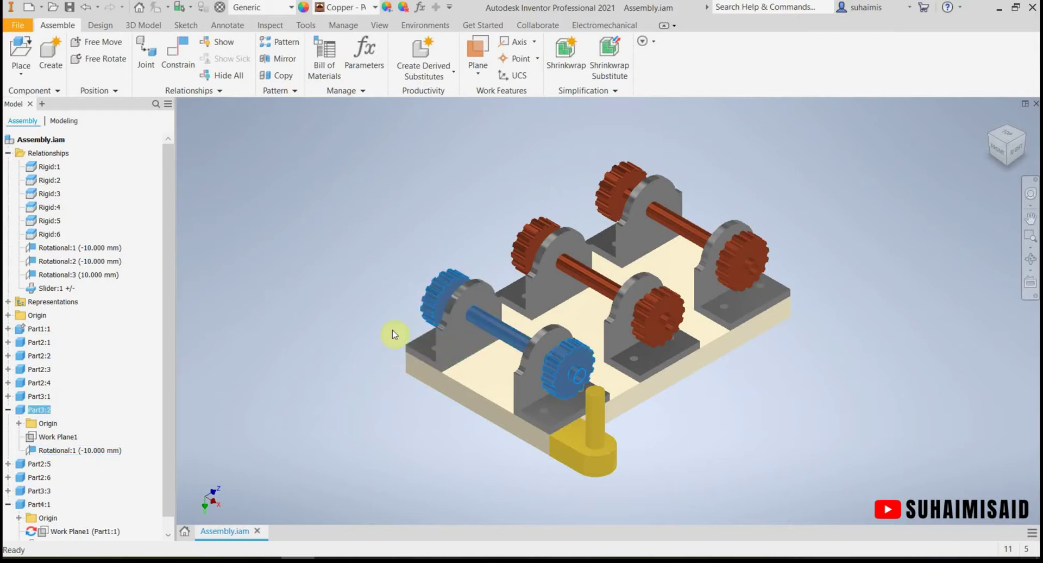
right_click(83, 453)
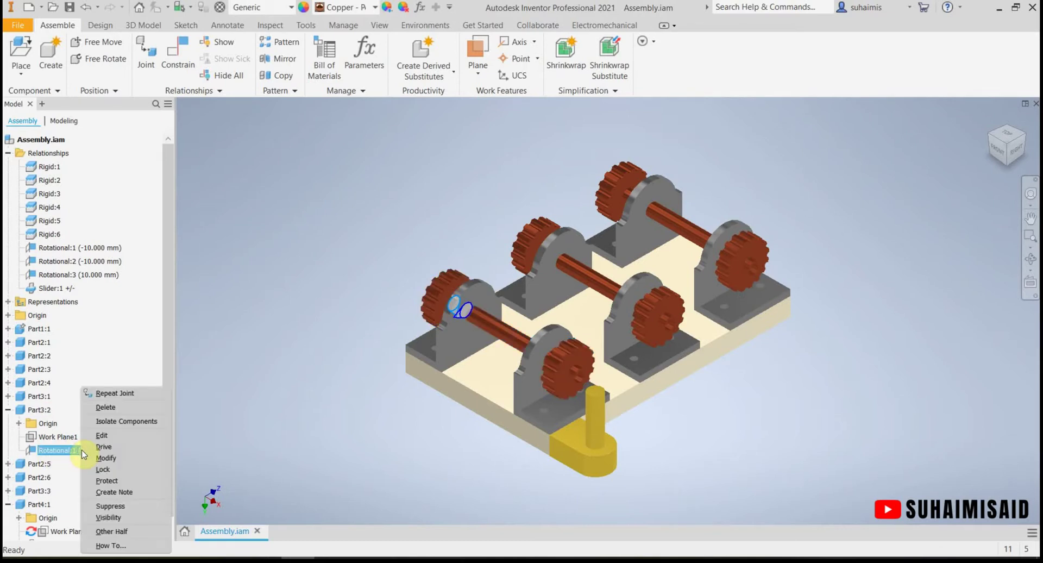
left_click(131, 450)
left_click_drag(212, 208, 341, 187)
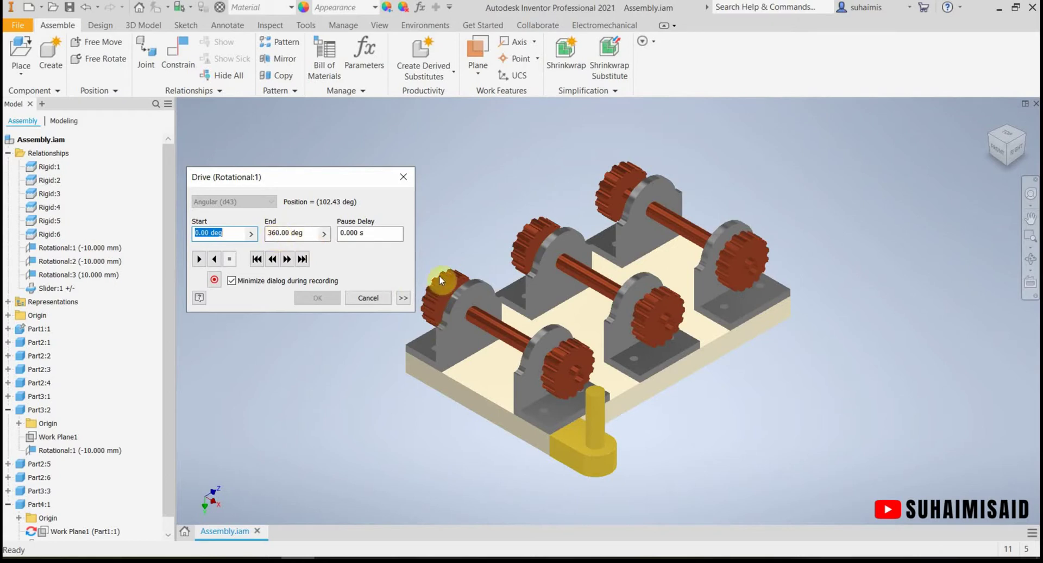
left_click(216, 233)
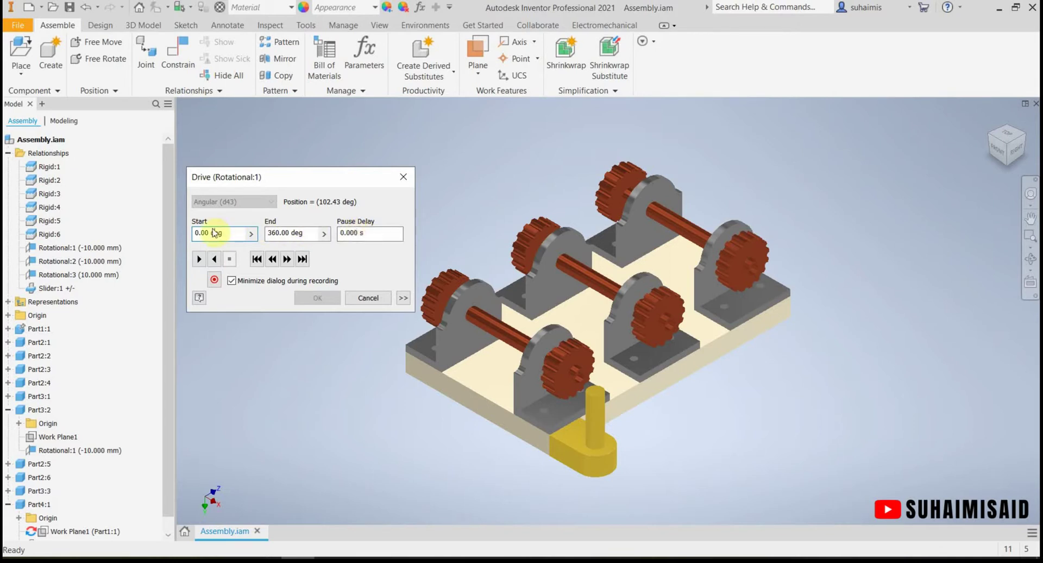
left_click(202, 260)
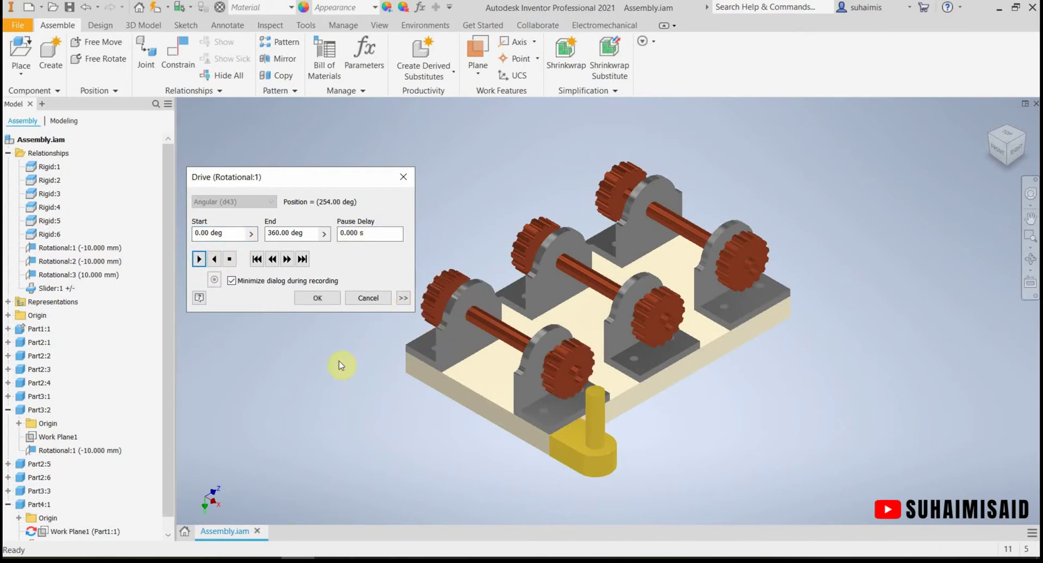
Set the Rotational:1 drive to Start/End repetitions with a count of 1
left_click(403, 297)
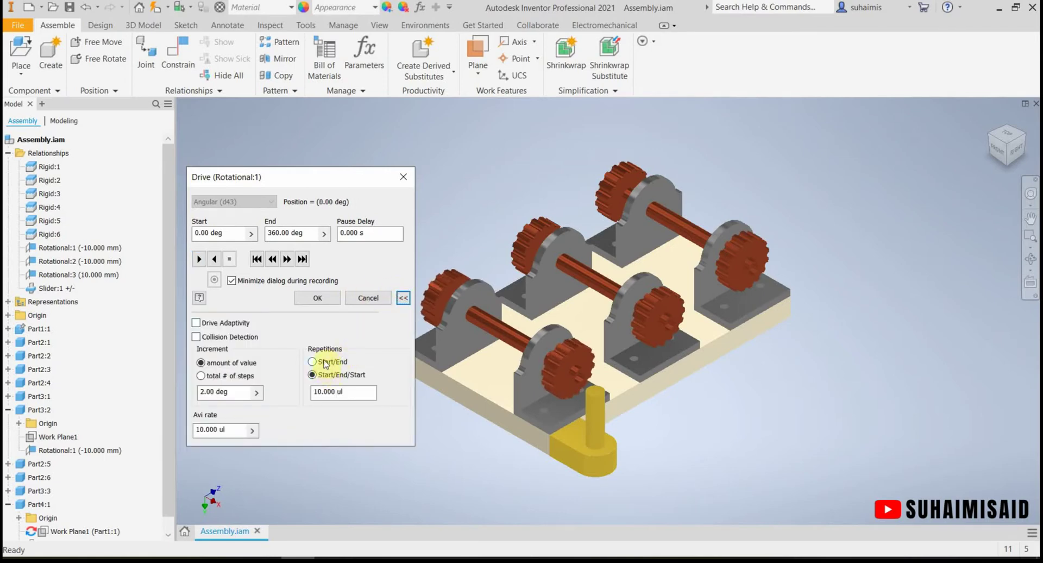
left_click(313, 361)
left_click(347, 391)
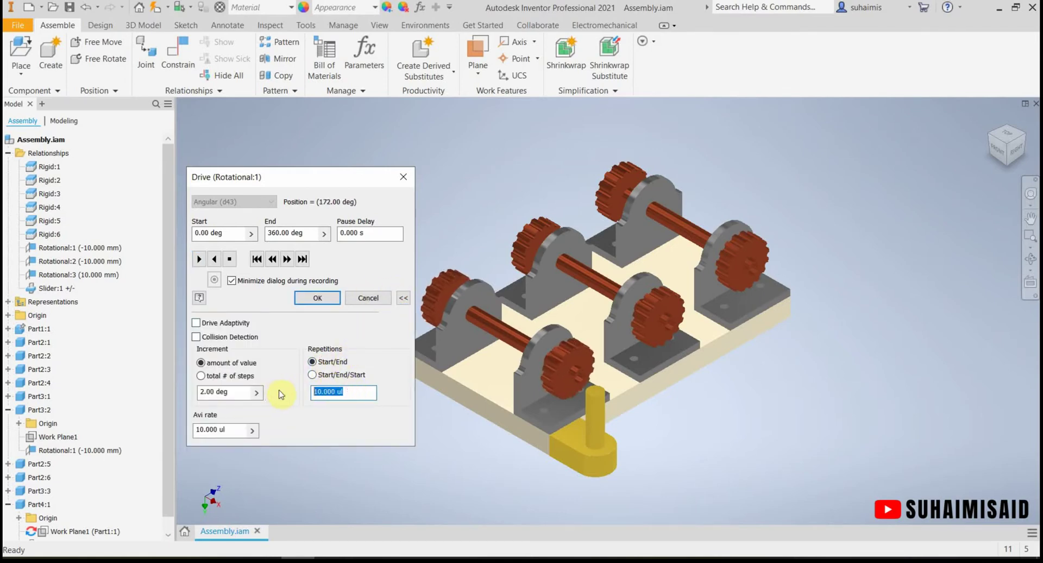
left_click(403, 298)
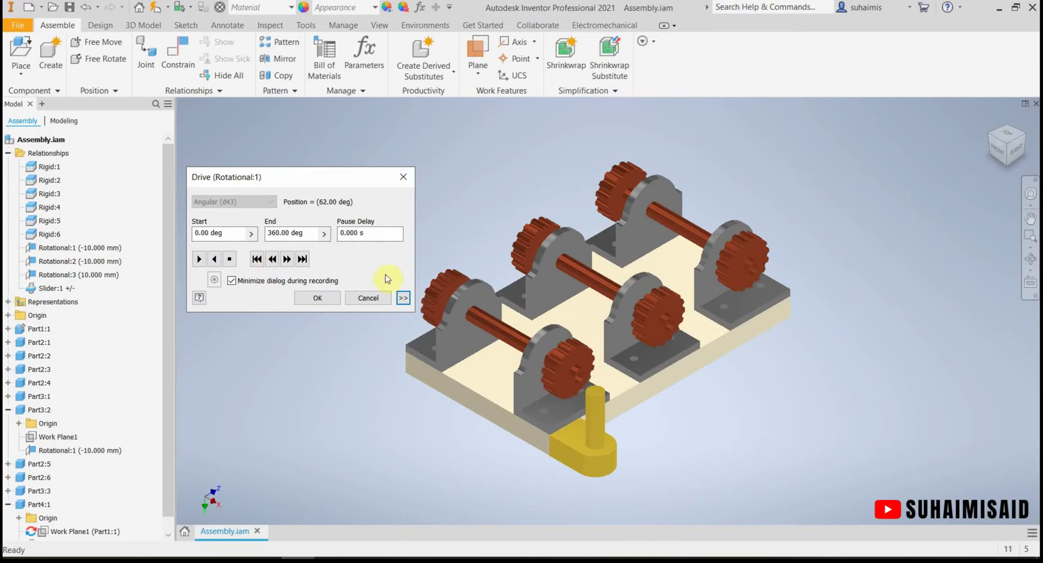
left_click(403, 298)
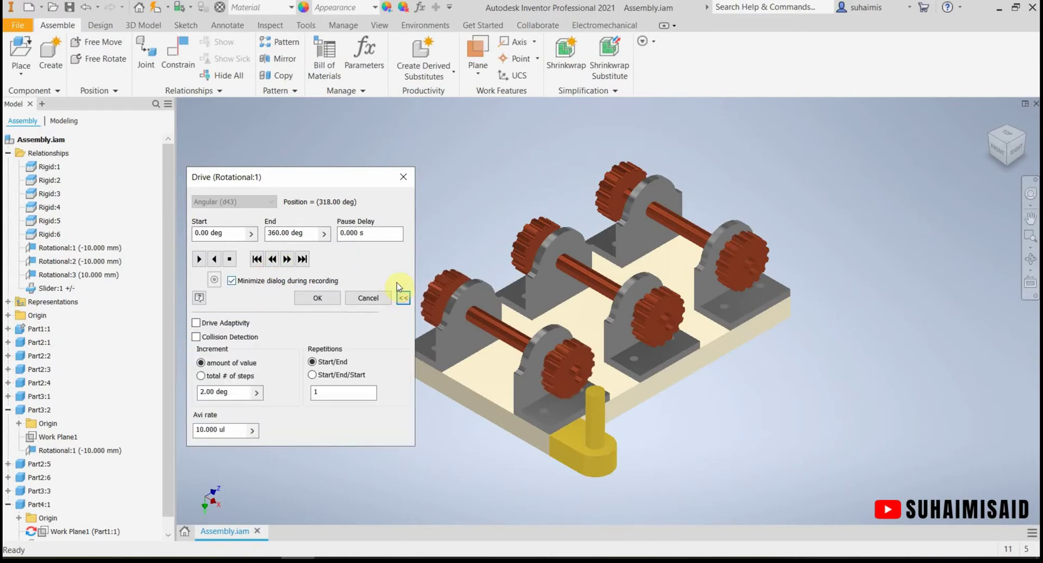
left_click(403, 298)
Play the Rotational:1 drive forward and in reverse to examine the front shaft's motion between 0 and 360 degrees
left_click(212, 261)
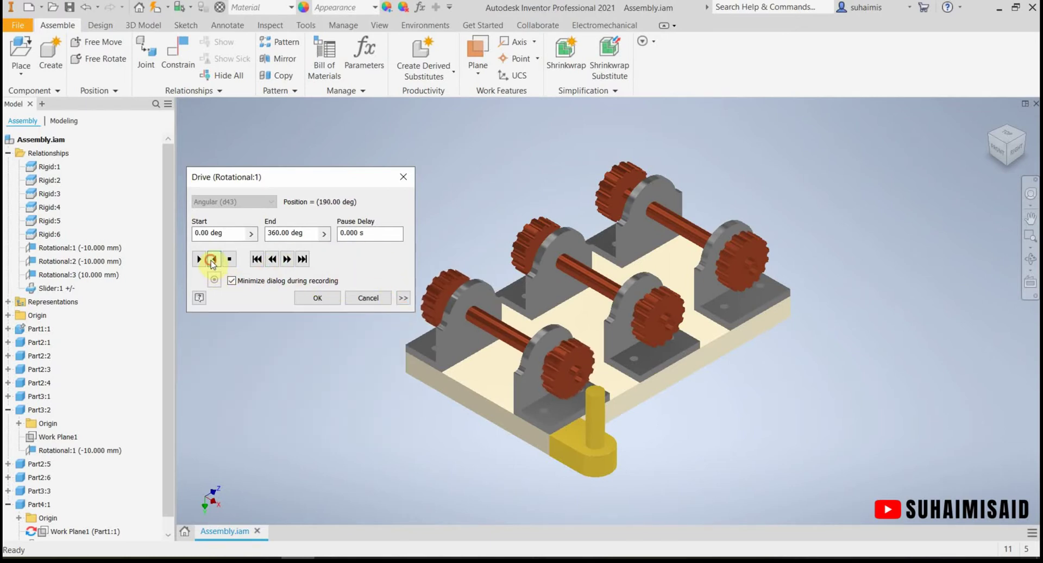
left_click(199, 261)
left_click(230, 261)
left_click(200, 261)
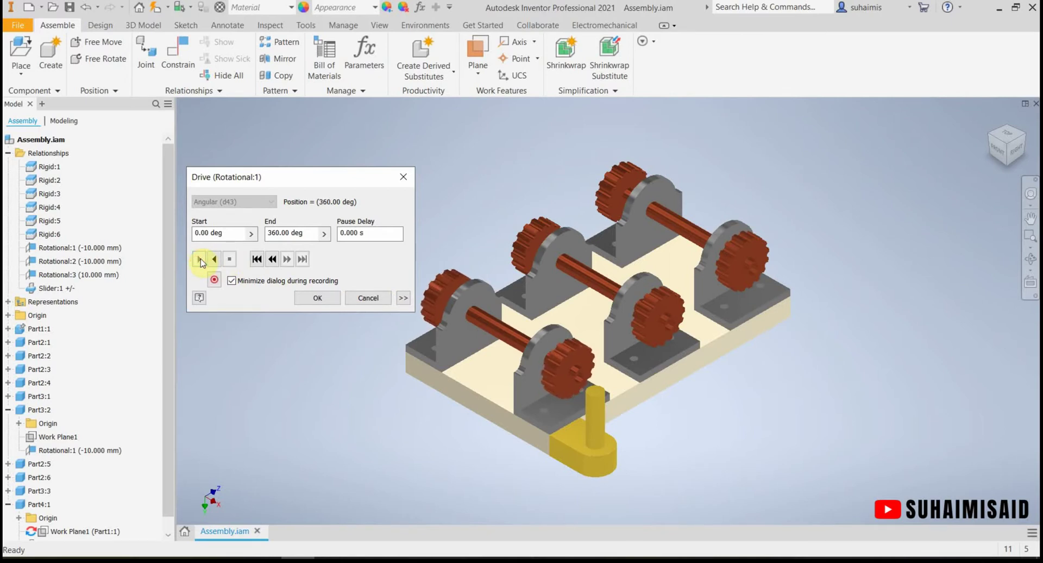
left_click(215, 260)
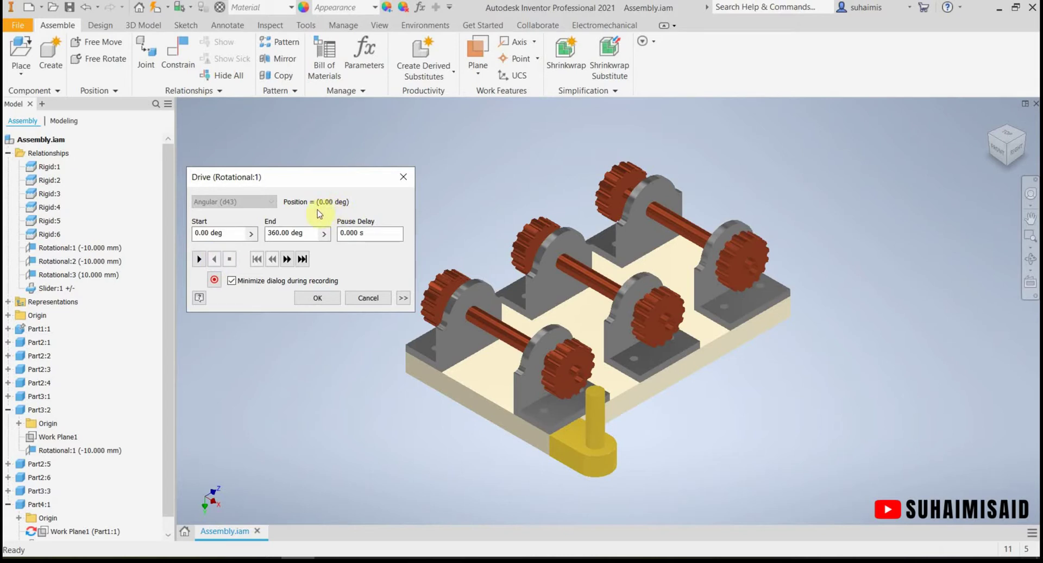
left_click(199, 259)
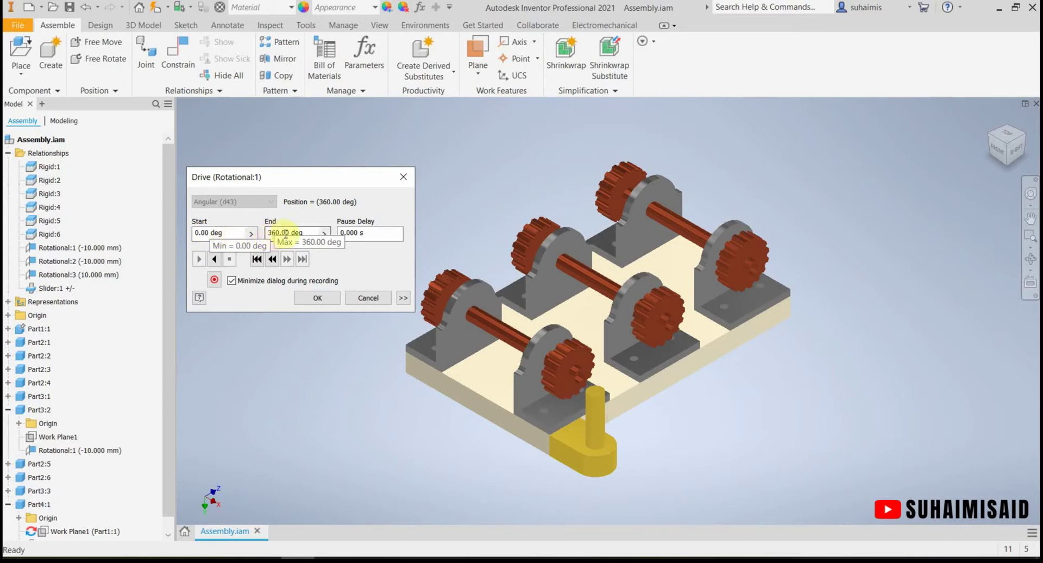
left_click(204, 260)
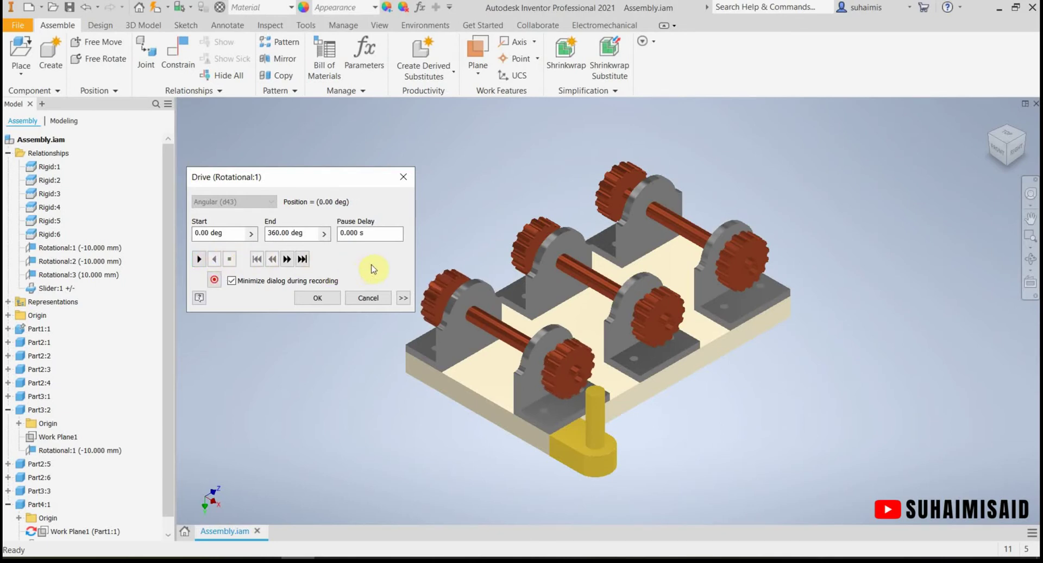
Set the Rotational:1 drive's repetition count to 10 and play the drive forward
left_click(404, 298)
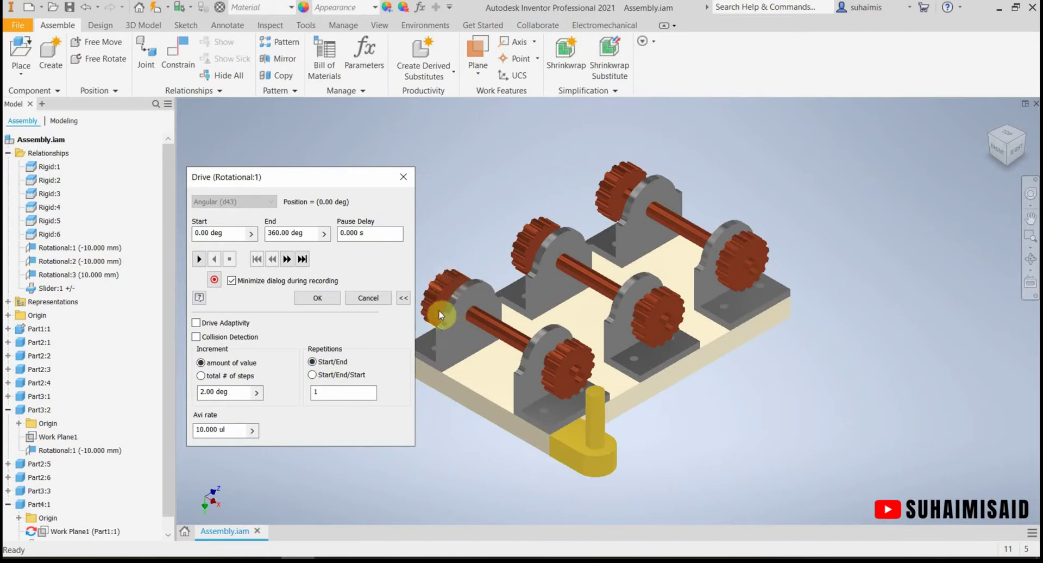
left_click(324, 392)
type("0")
left_click(199, 259)
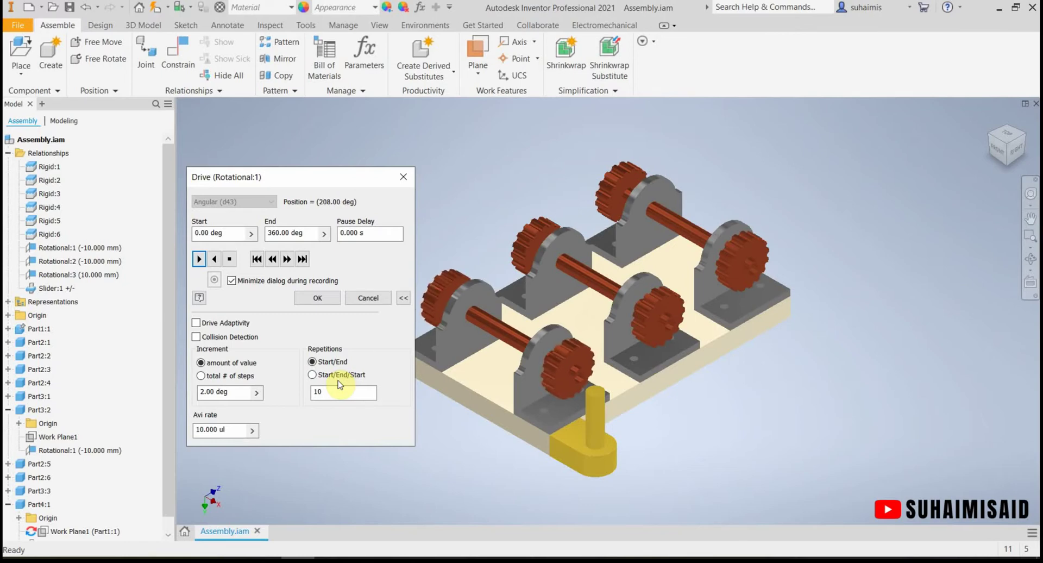
Try the drive in reverse with Start/End/Start repetitions, and switch the repetitions back to Start/End
left_click(312, 375)
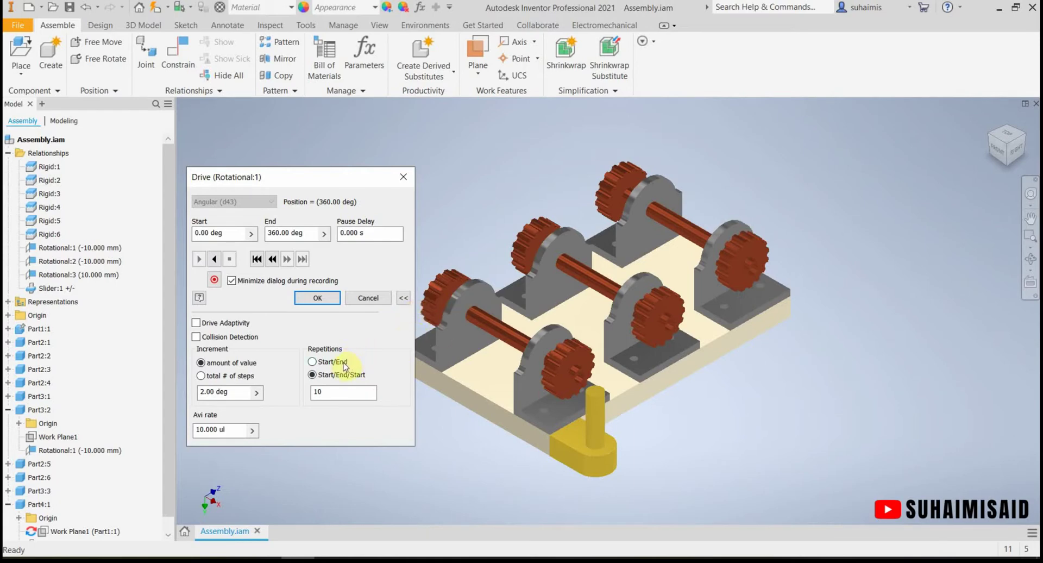
left_click(214, 259)
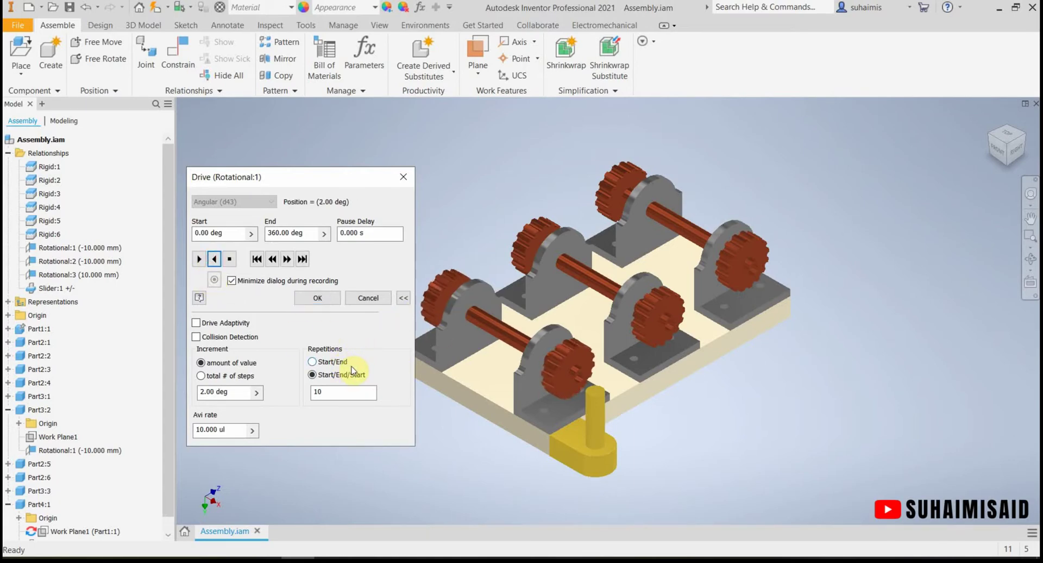
left_click(352, 363)
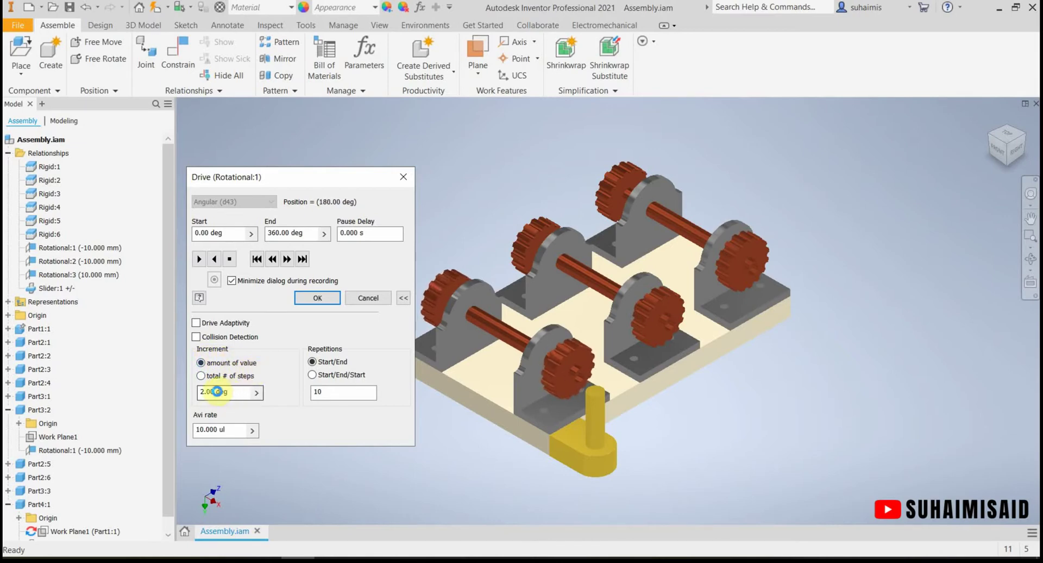
Try drive increments of 1 deg and 5 deg to compare the shaft's speed, playing the drive in reverse
double_click(208, 392)
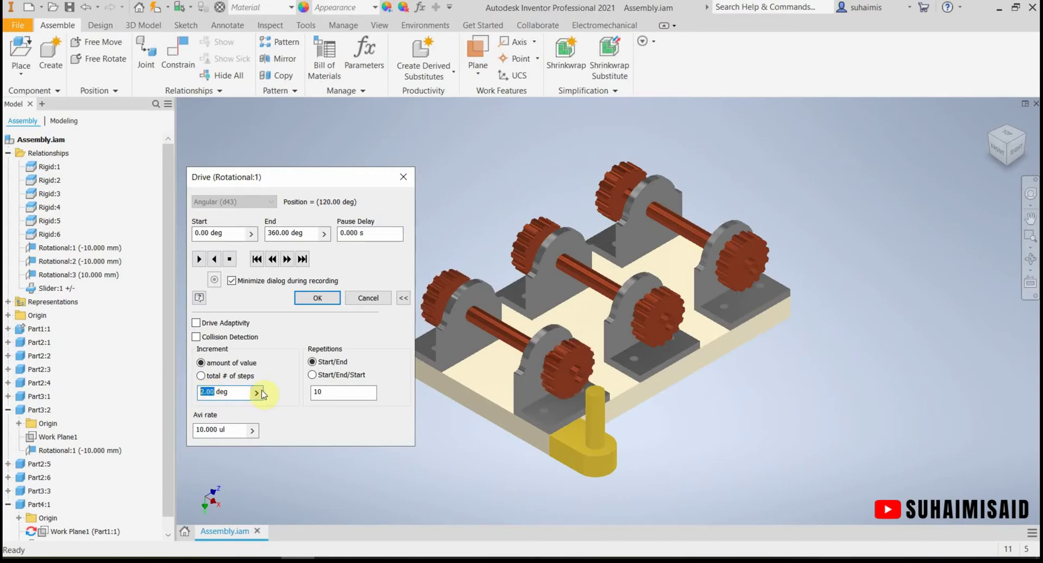
type("1")
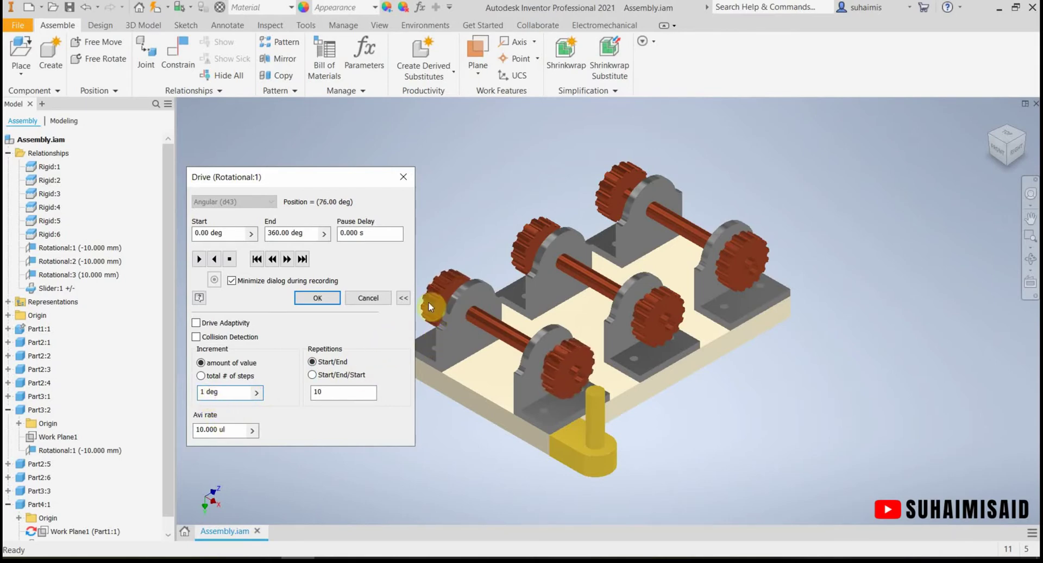
double_click(207, 392)
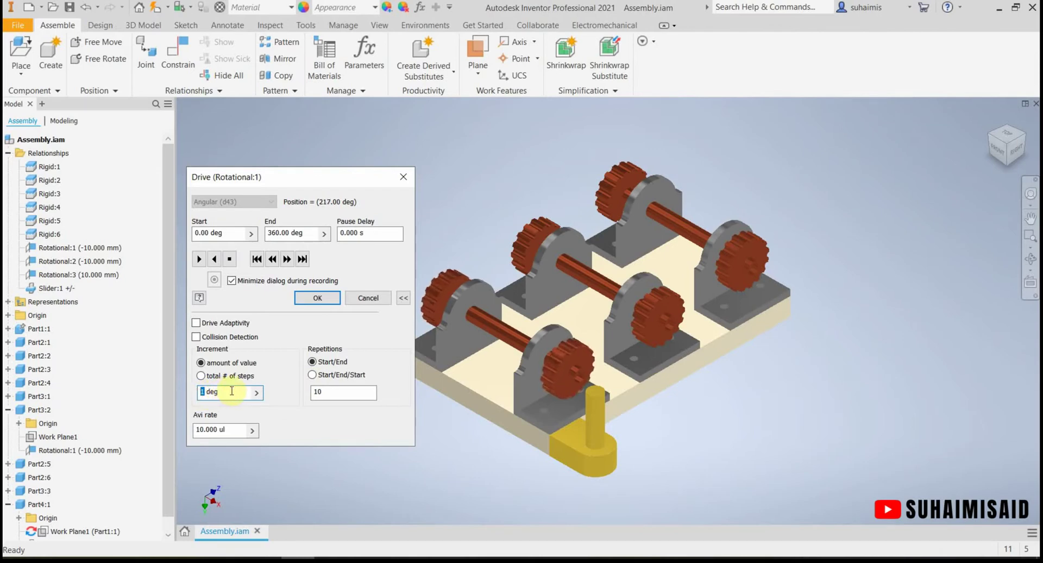
type("5")
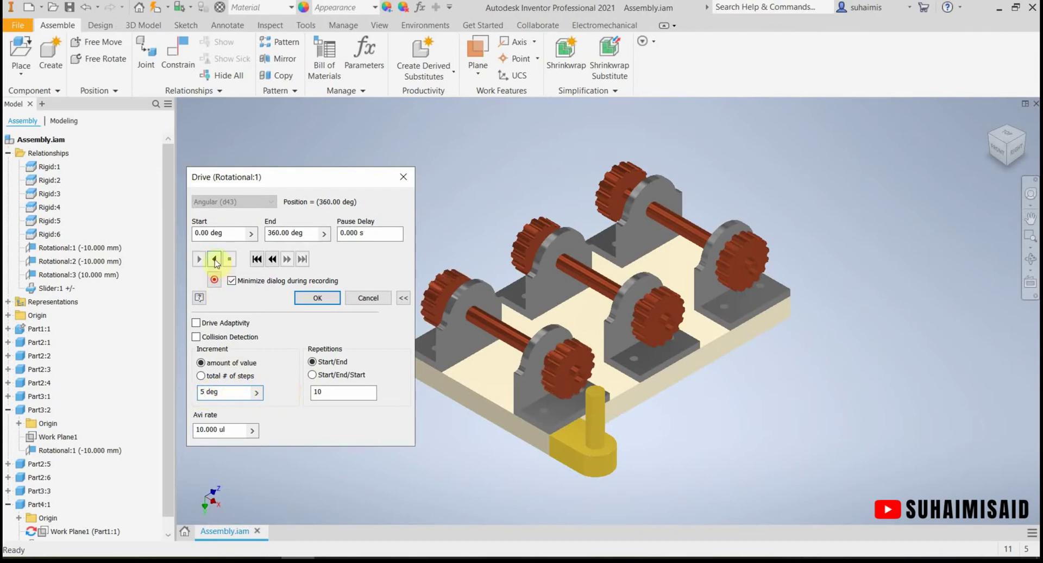
left_click(216, 261)
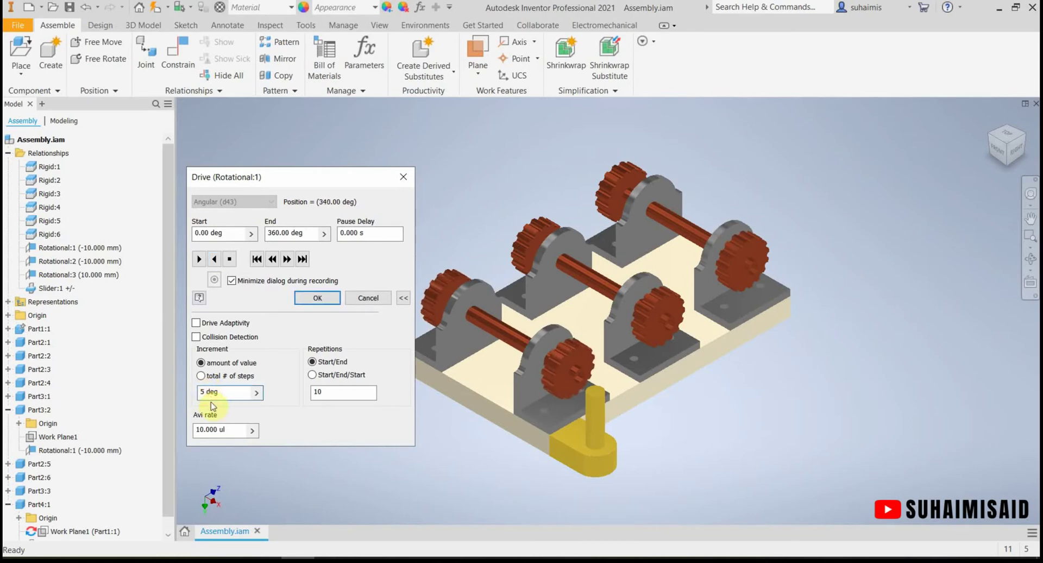
Set the drive increment to 50 deg and play the drive forward
left_click(210, 391)
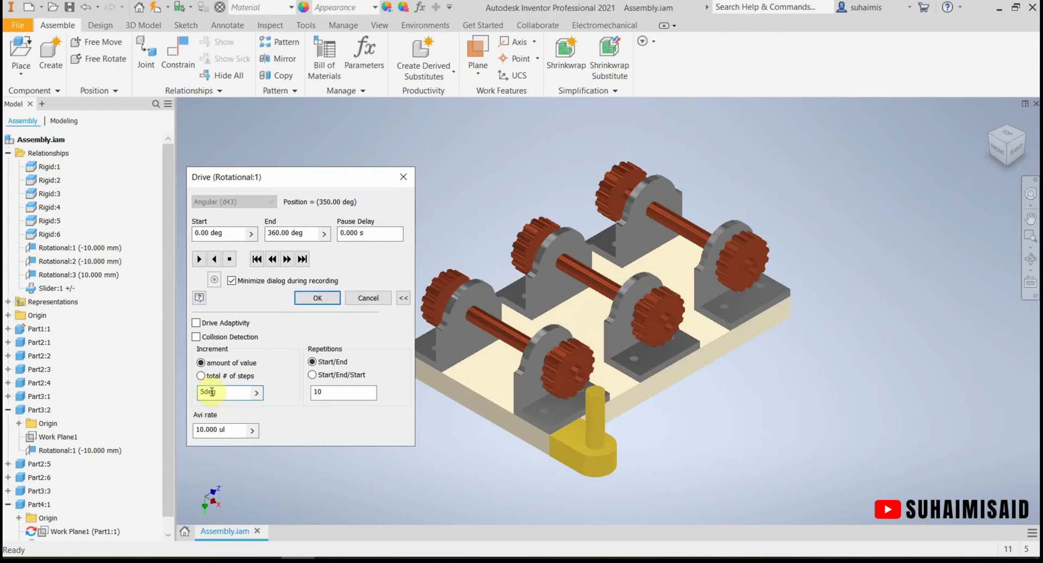
key("BackSpace")
type("0")
left_click(199, 259)
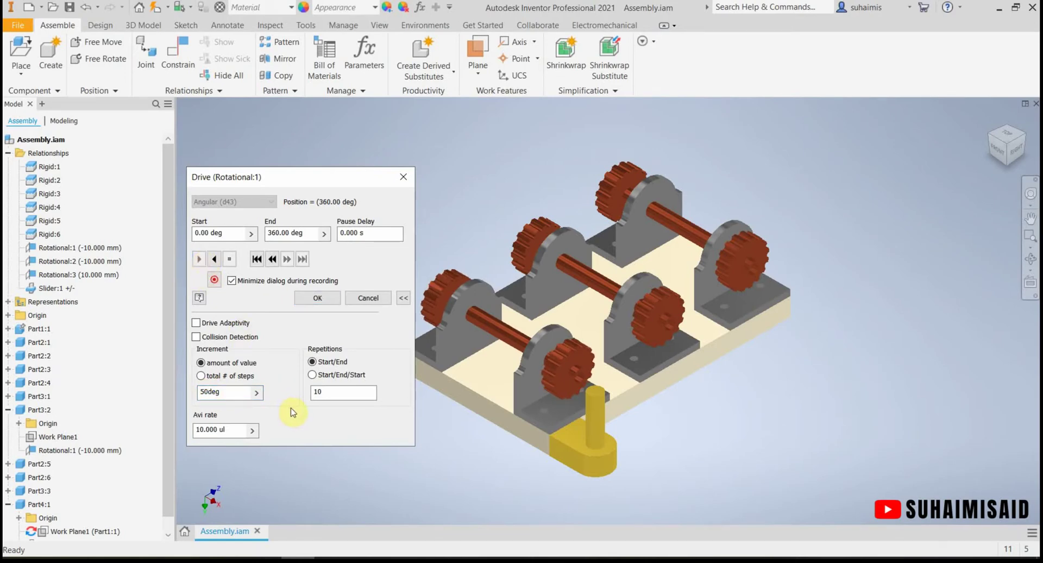
Set the drive increment to 1 and play the drive in reverse
left_click_drag(220, 392, 198, 391)
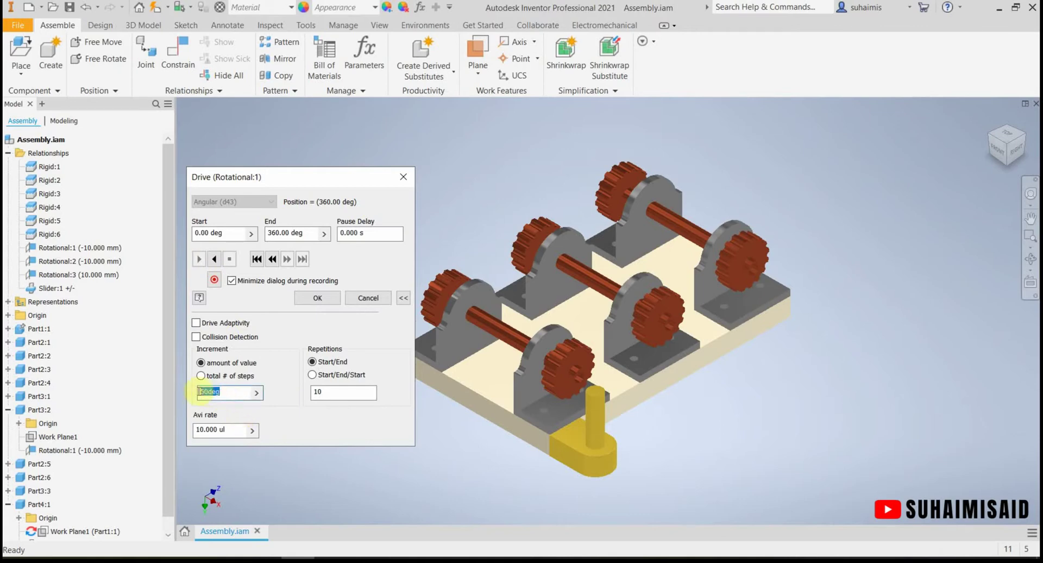
type("1")
left_click(215, 259)
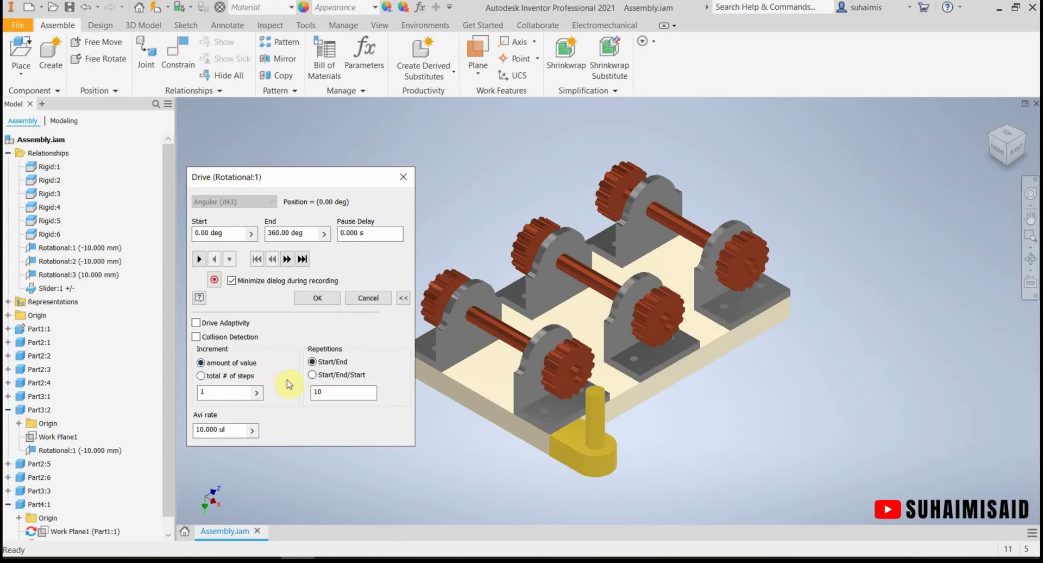
Set the drive increment to 2 and the repetition count to 5, and play the drive forward
double_click(201, 392)
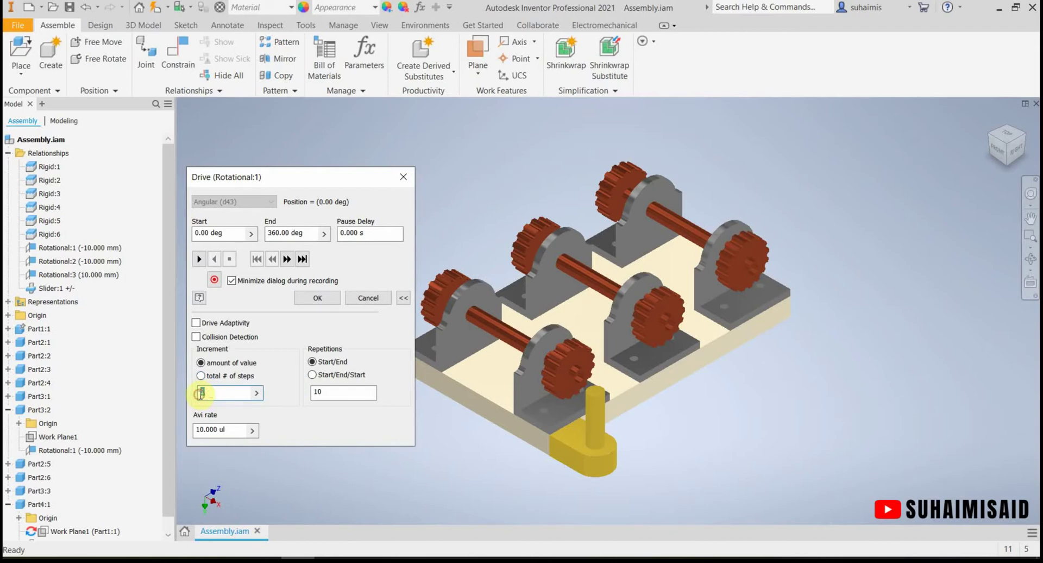
type("2")
double_click(335, 391)
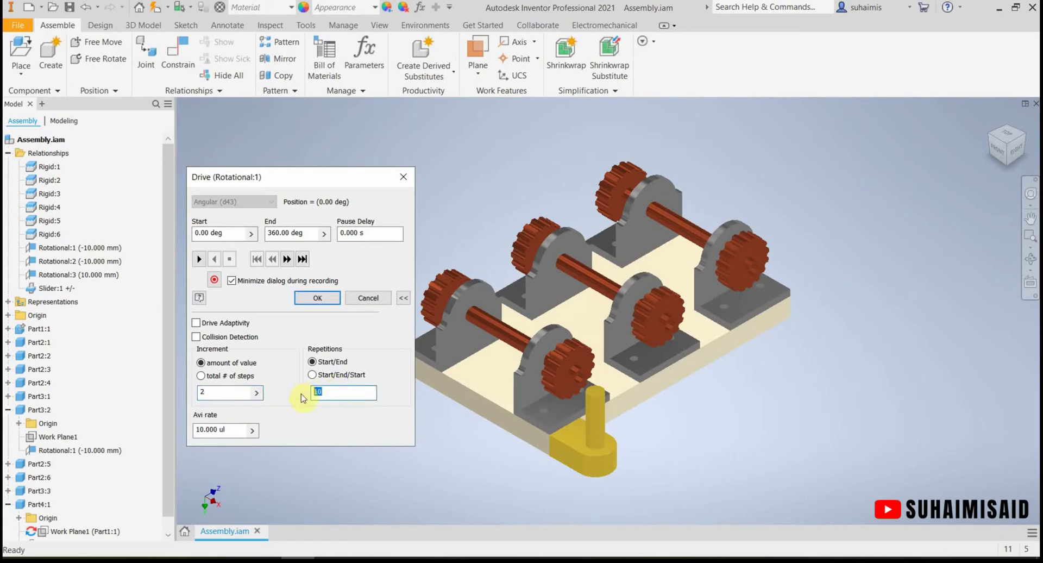
type("5")
left_click(198, 260)
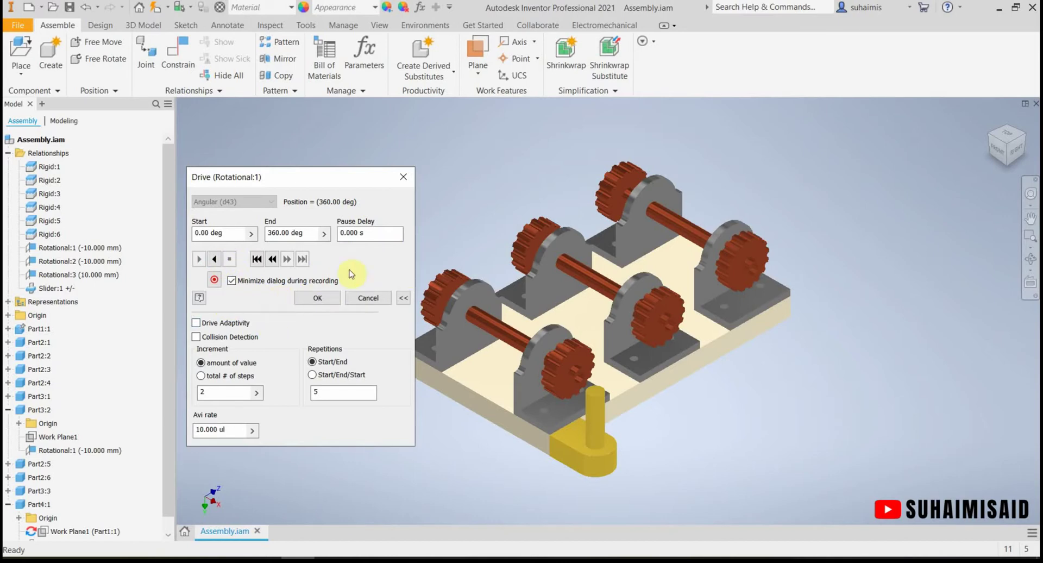
Return the drive to its start position and set up its recording as the WMV file "latihan animation.wmv" in Documents
left_click(256, 260)
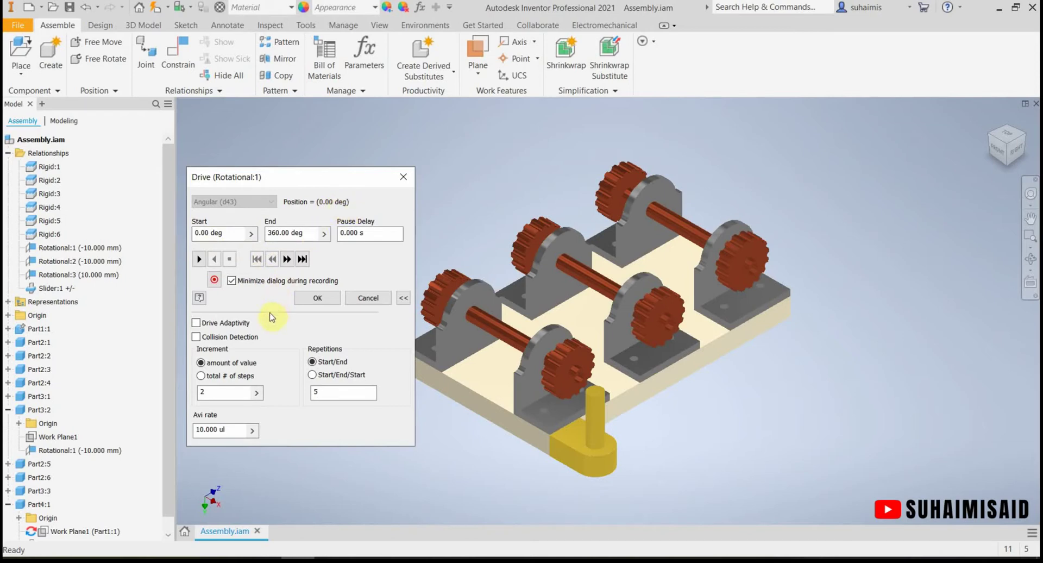
left_click(214, 281)
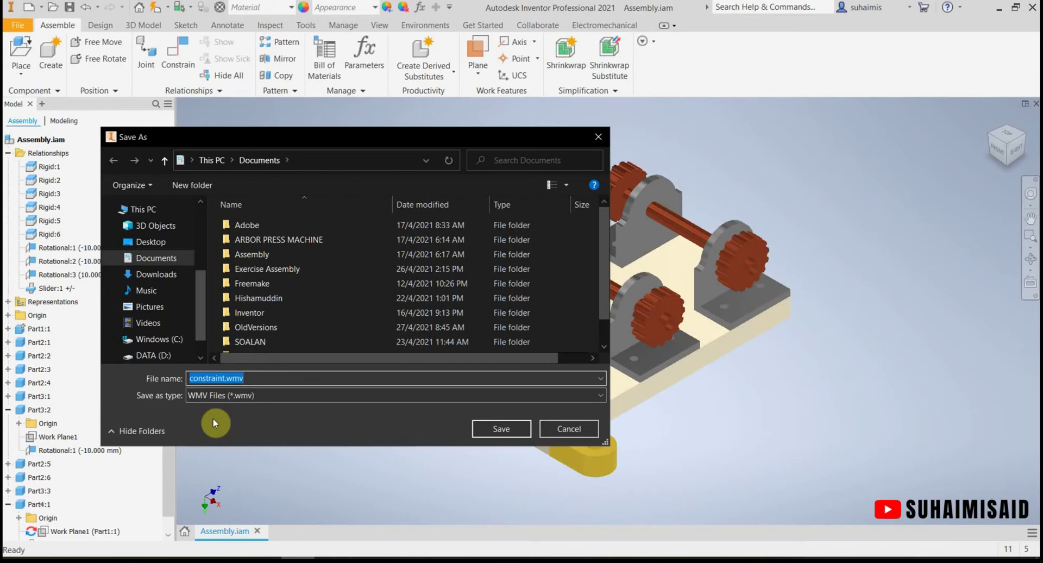
left_click(223, 378)
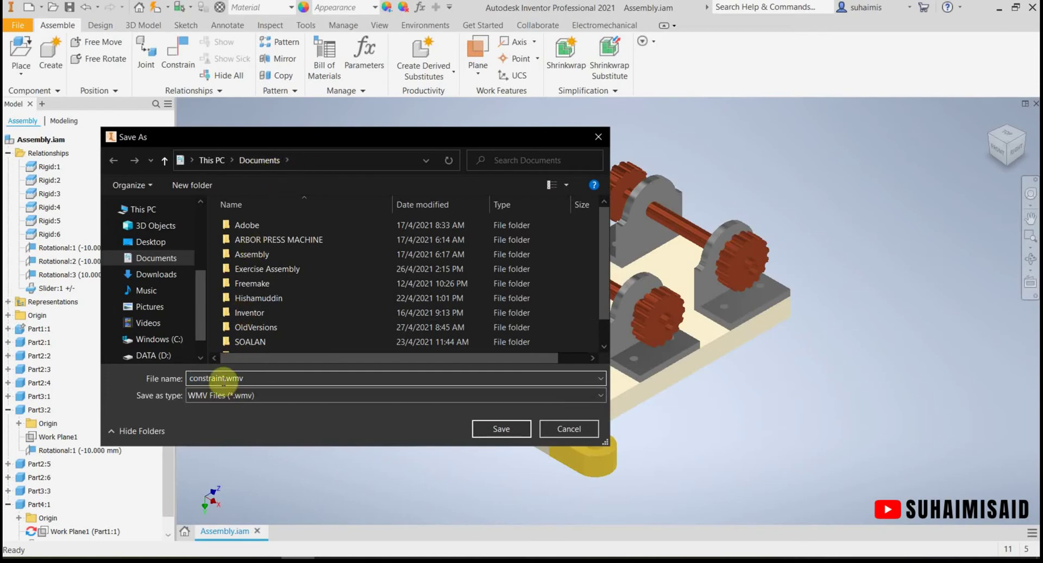
left_click_drag(222, 378, 187, 382)
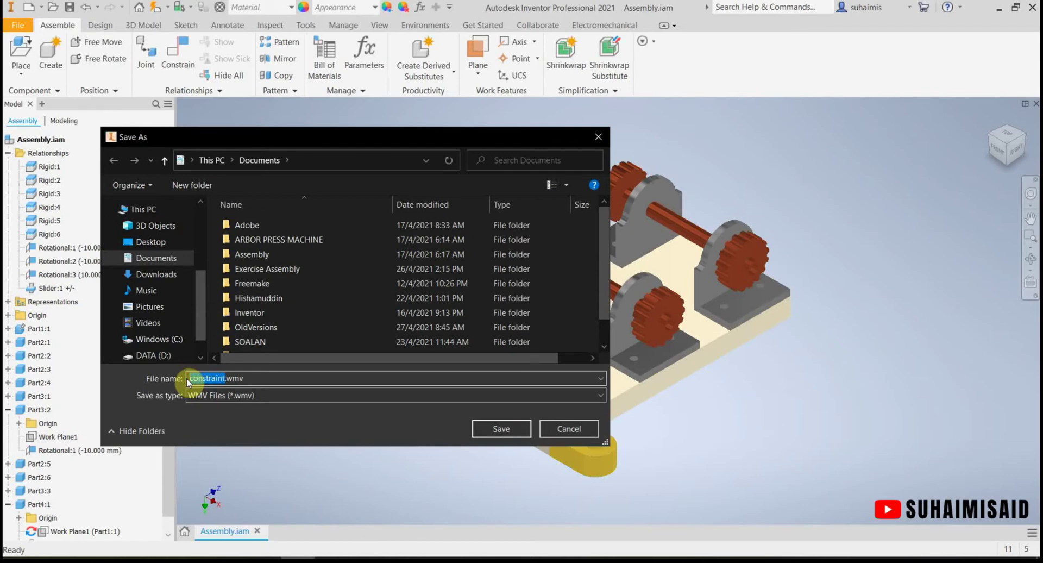
type("a")
key("BackSpace")
key("BackSpace")
type("latihan animation")
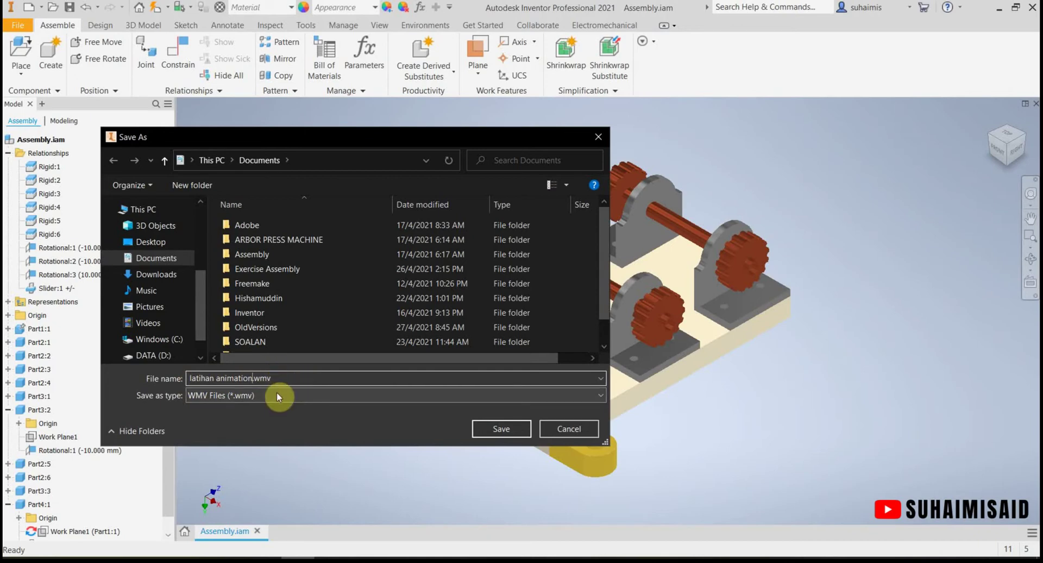
left_click(255, 395)
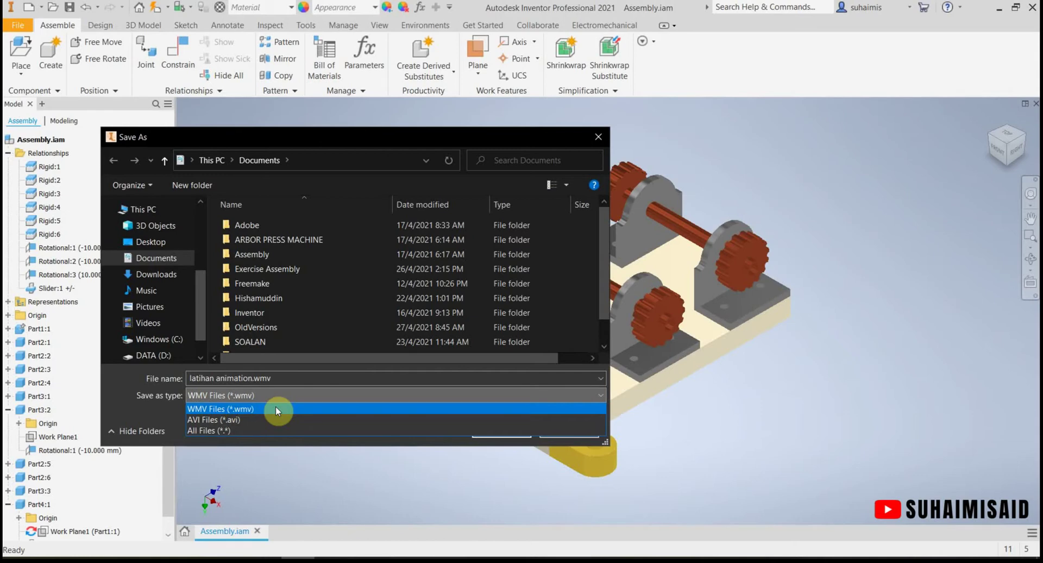
left_click(274, 409)
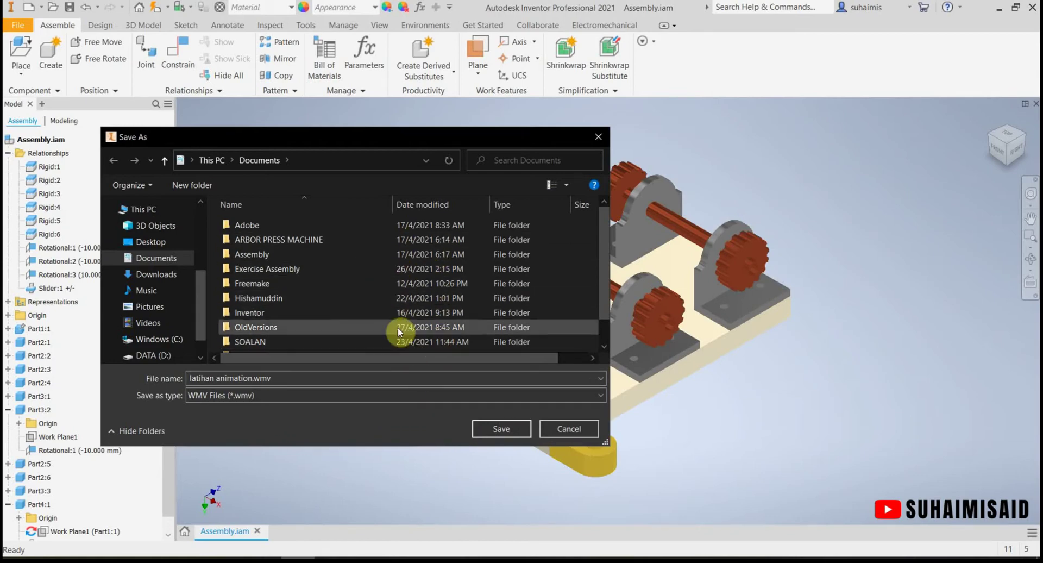
left_click(492, 427)
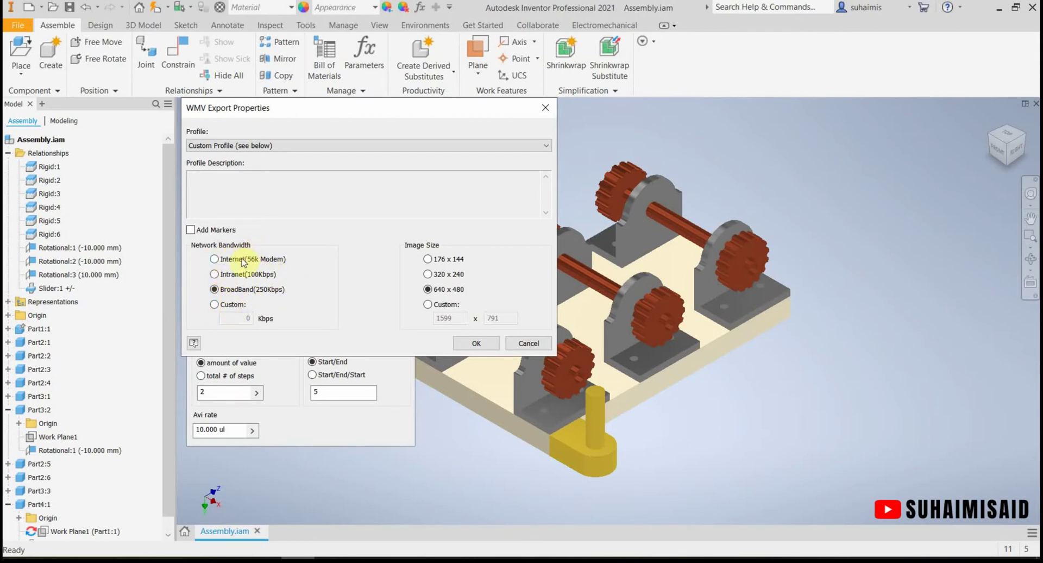
Set the WMV export to a custom bandwidth of 1000 Kbps and a custom image size of 1200 x 756
left_click(225, 306)
double_click(247, 318)
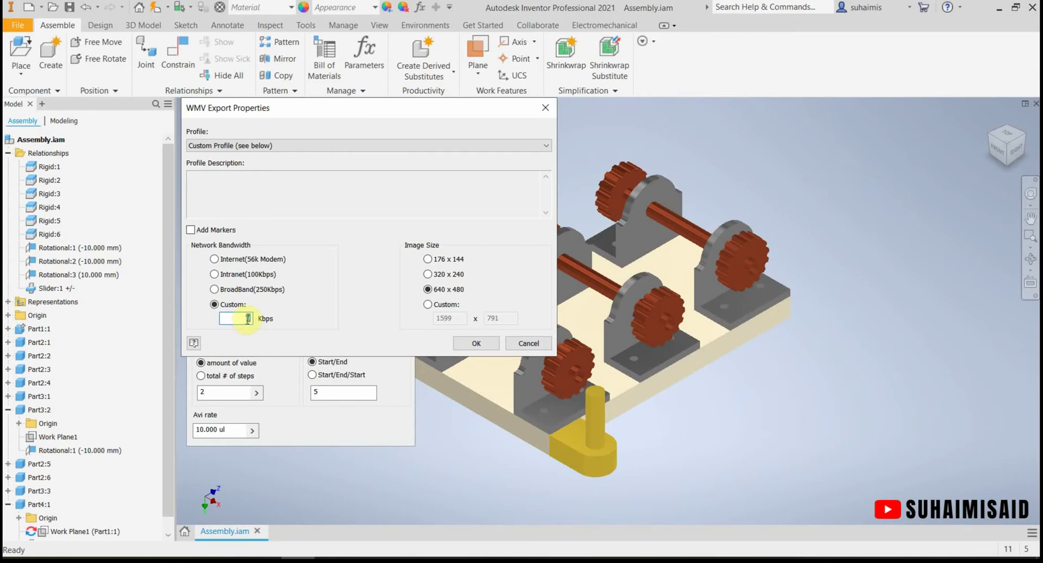
type("1000")
left_click(429, 304)
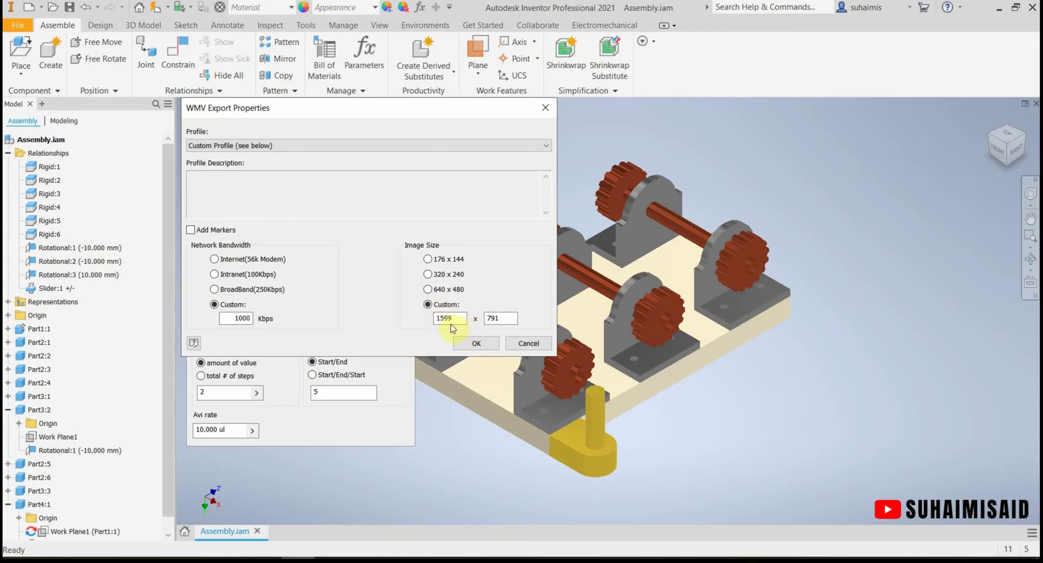
double_click(454, 319)
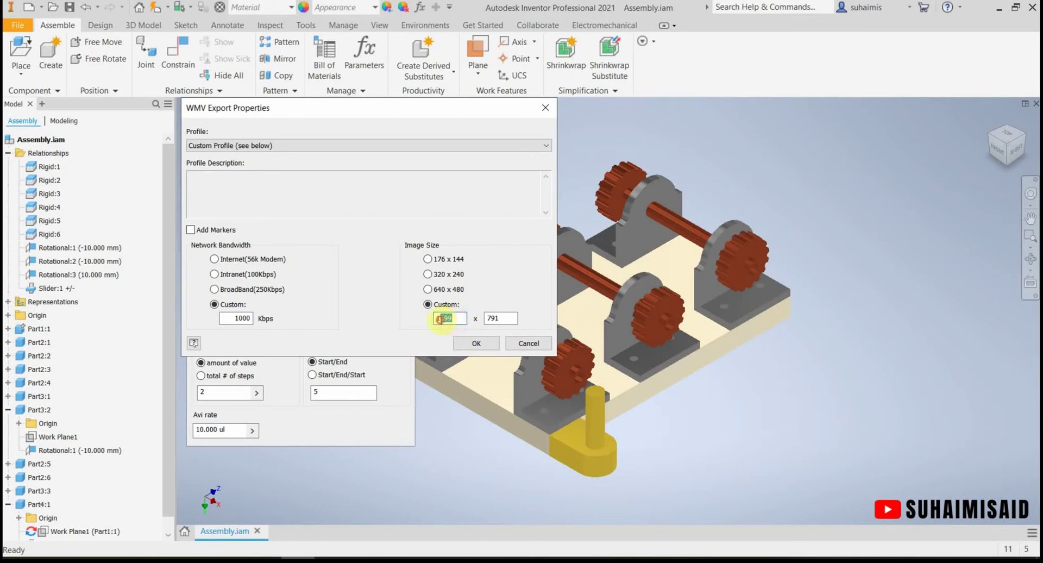
type("1200")
double_click(501, 320)
type("756")
left_click(476, 343)
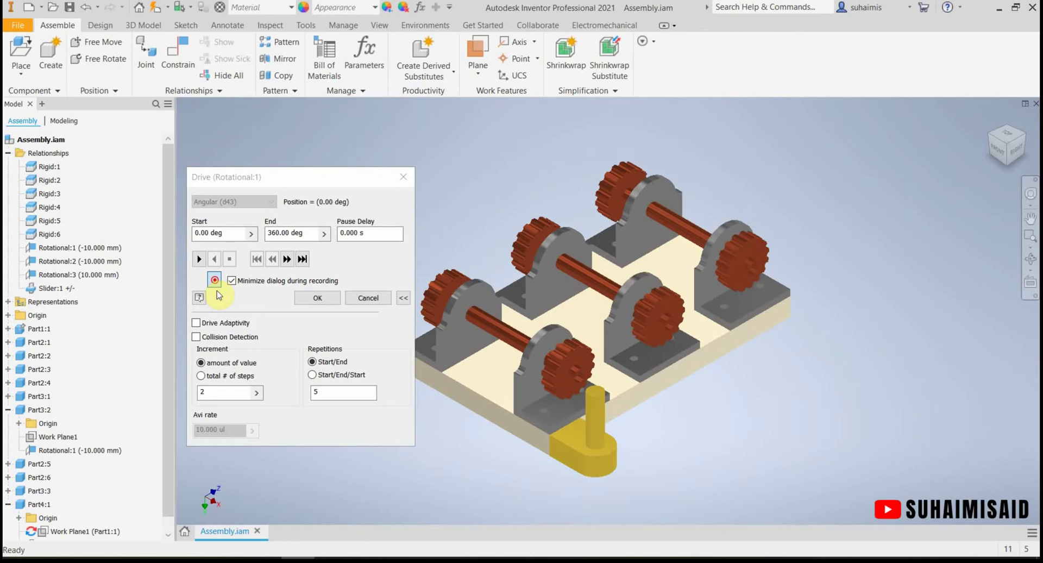
Record the Rotational:1 drive playing forward through all its repetitions, and stop the recording
left_click(199, 258)
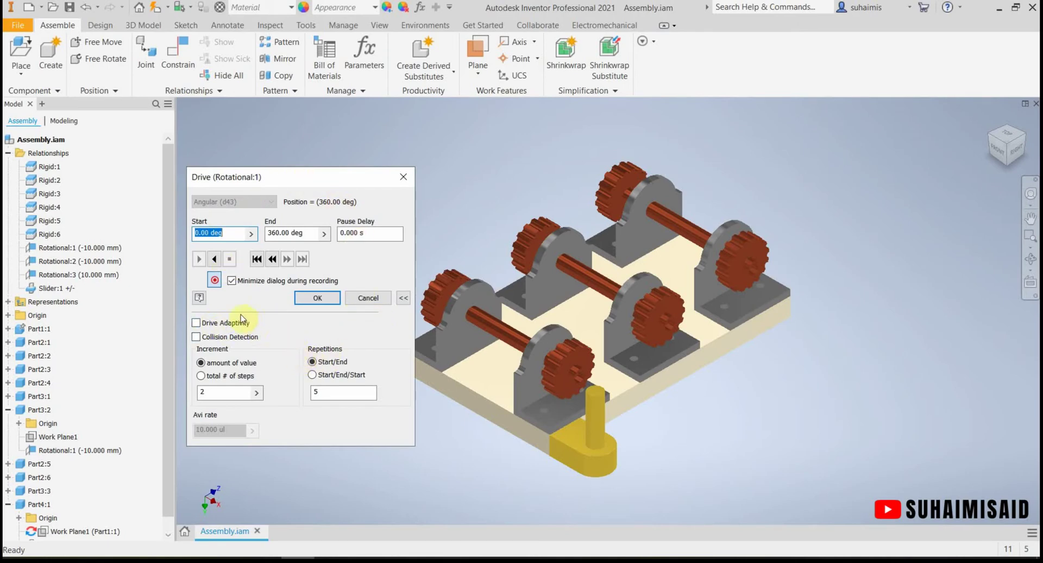
left_click(215, 281)
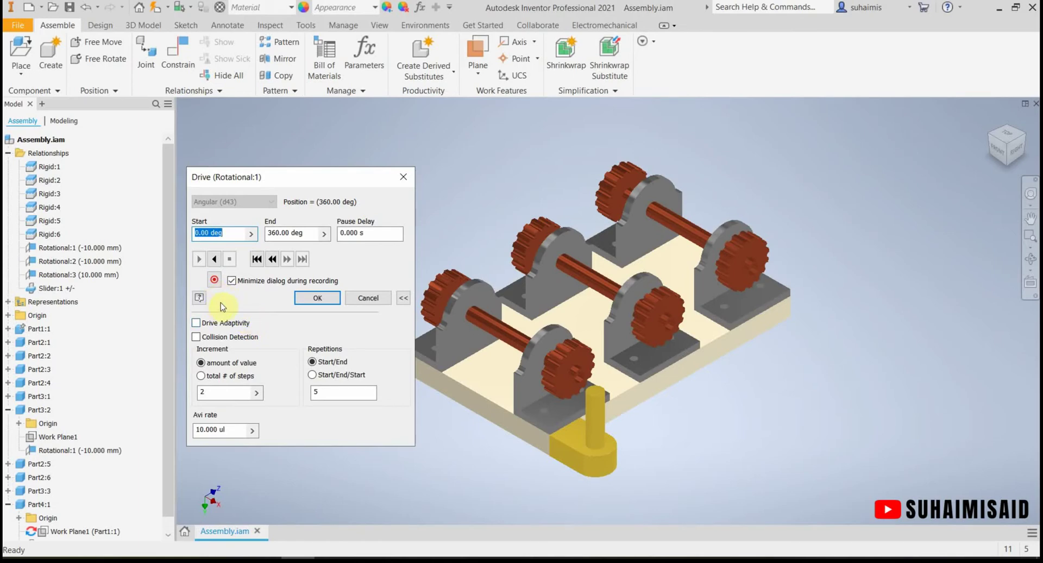
Switch to the Documents folder in File Explorer, play latihan animation.wmv and skip ahead to about 3 seconds
left_click(163, 561)
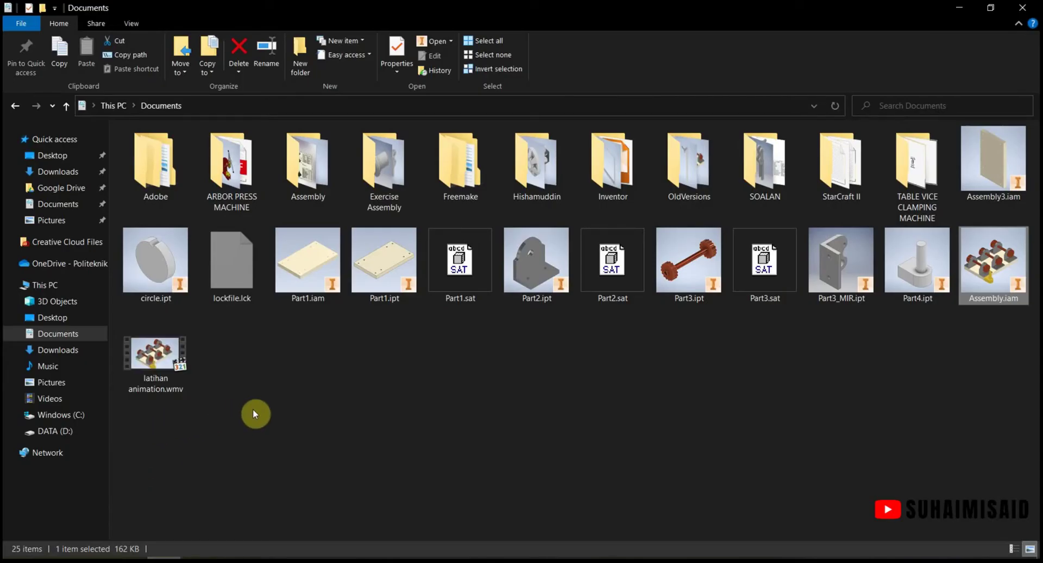
left_click(253, 411)
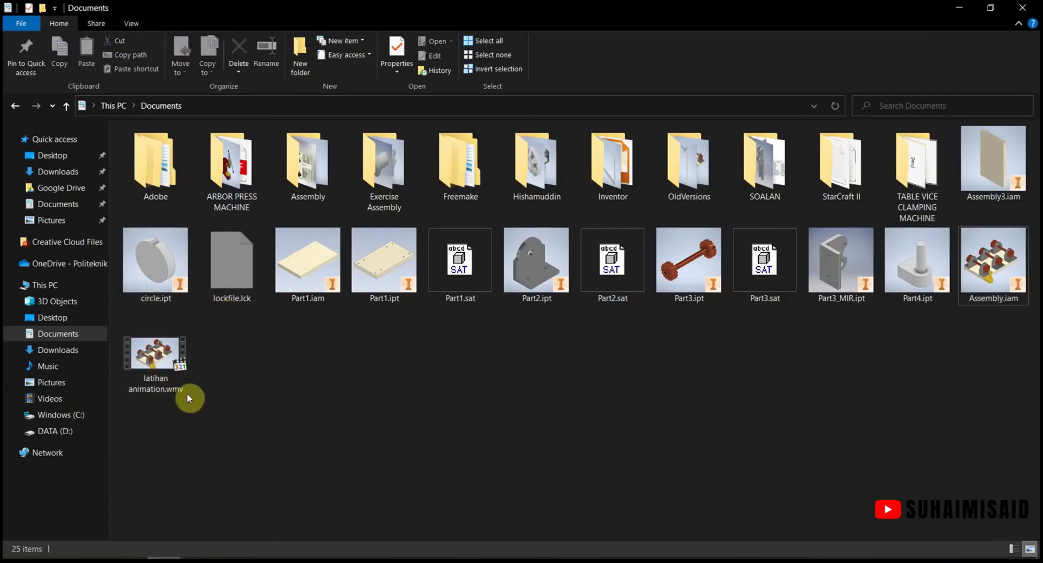
double_click(163, 358)
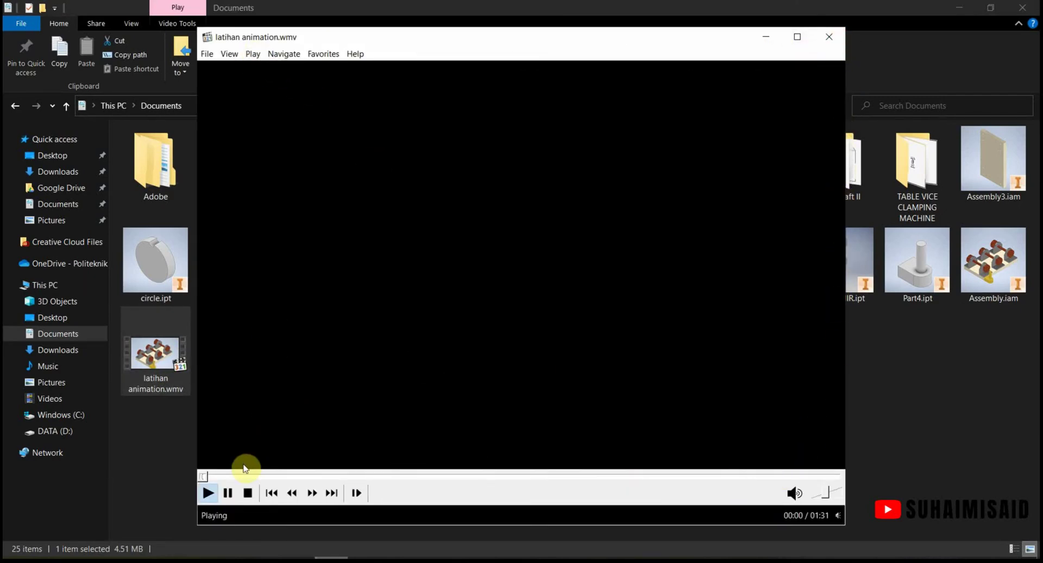
left_click(214, 477)
left_click(224, 478)
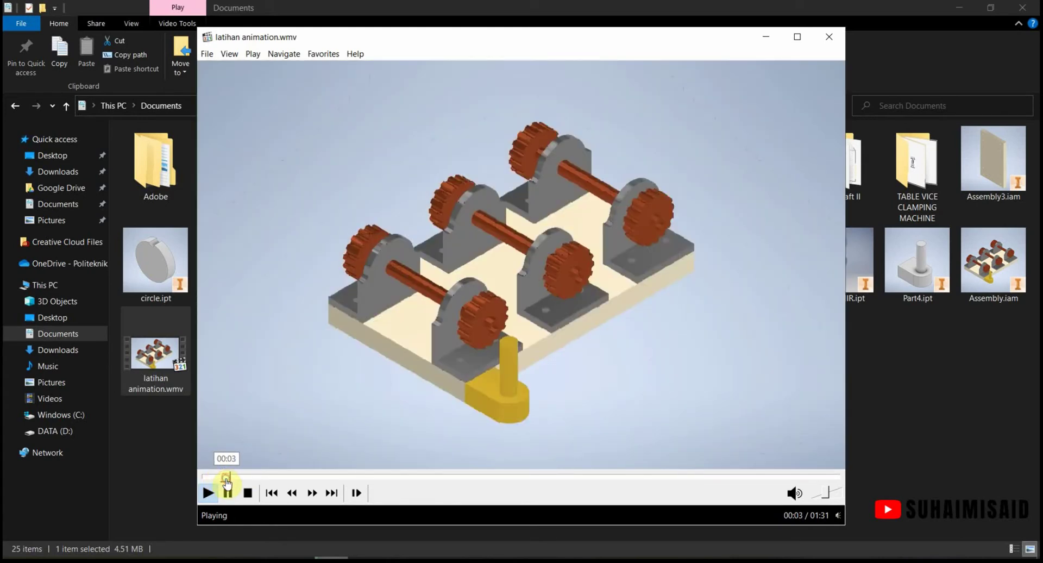
Skip through latihan animation.wmv up to about 15 seconds, stop it and replay it from the beginning
left_click(233, 478)
left_click(256, 477)
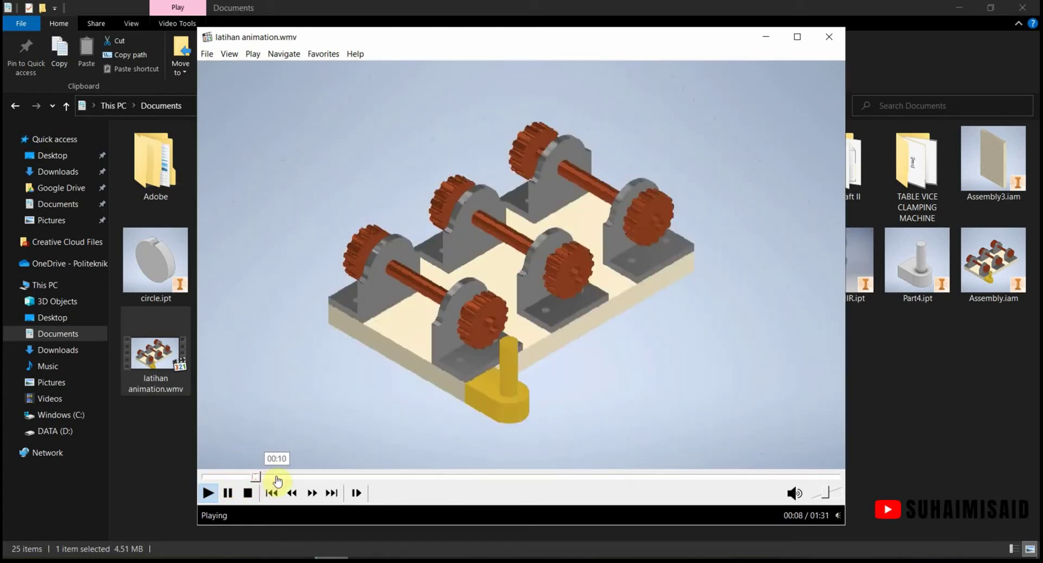
left_click(277, 476)
left_click(307, 477)
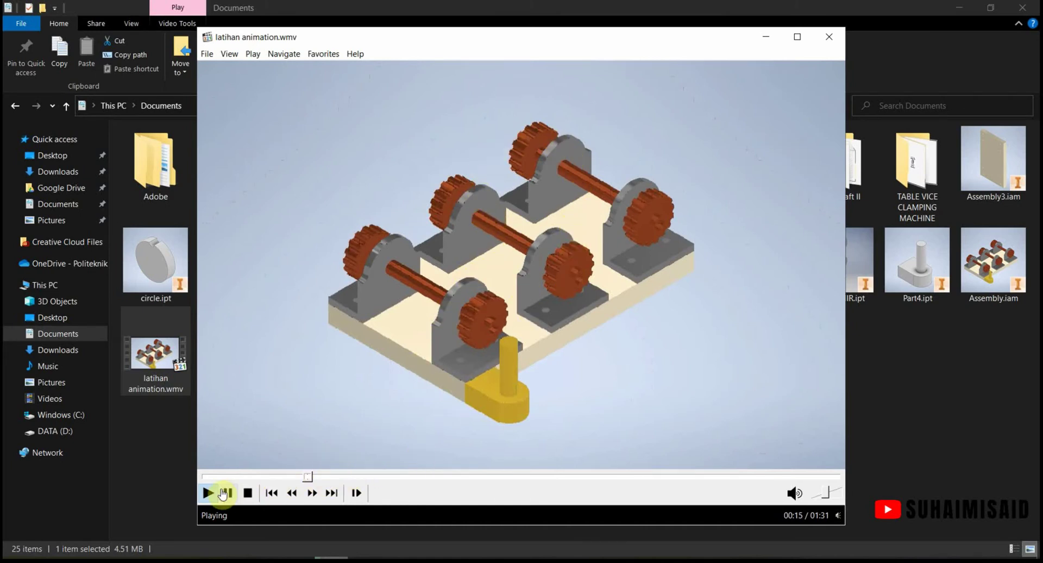
left_click(247, 492)
left_click(208, 493)
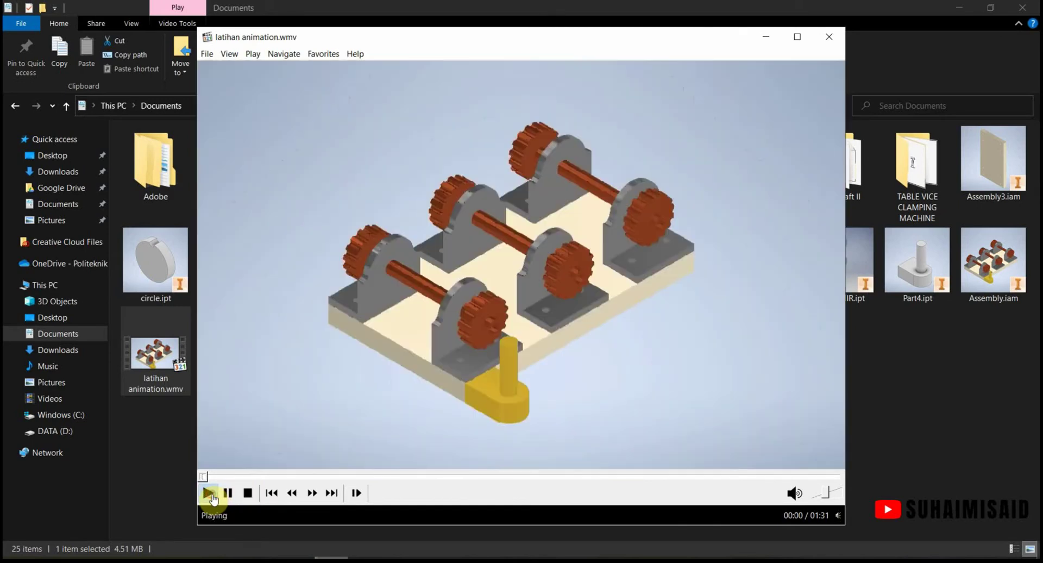
Skip ahead to about 17 seconds in the video, close the player and cancel the Rotational:1 drive in Inventor
left_click(295, 477)
left_click_drag(295, 477, 321, 478)
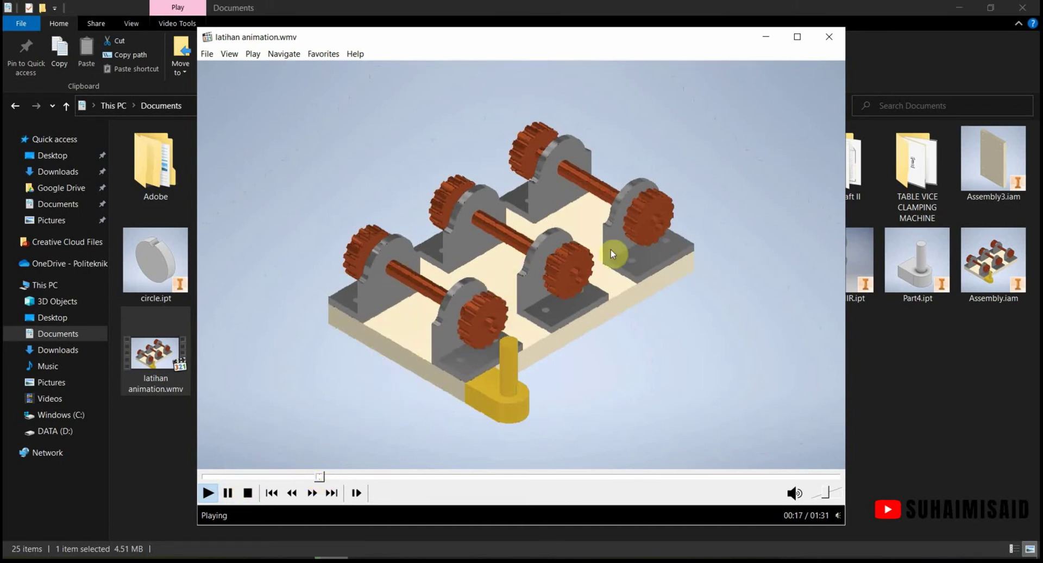
left_click(829, 37)
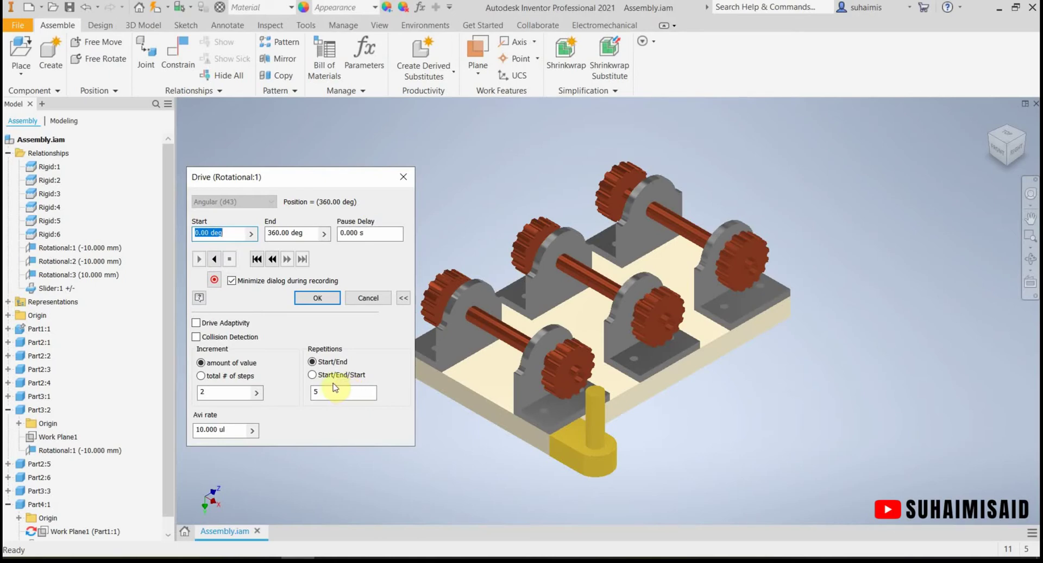
left_click(361, 296)
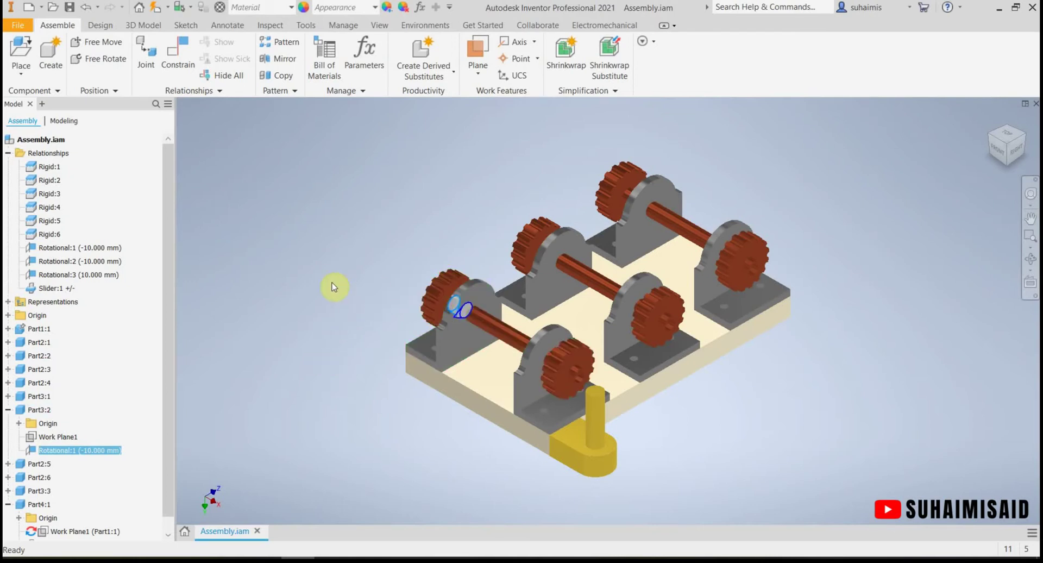
Select the front, middle and rear gear shafts in turn to examine which components have to turn together, and clear the selection
left_click(445, 283)
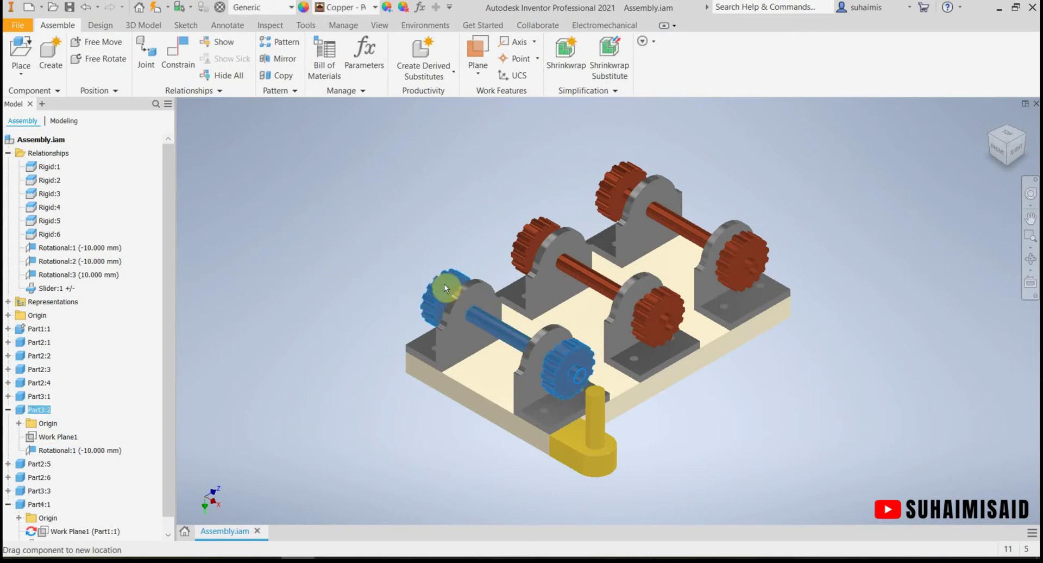
left_click(540, 223)
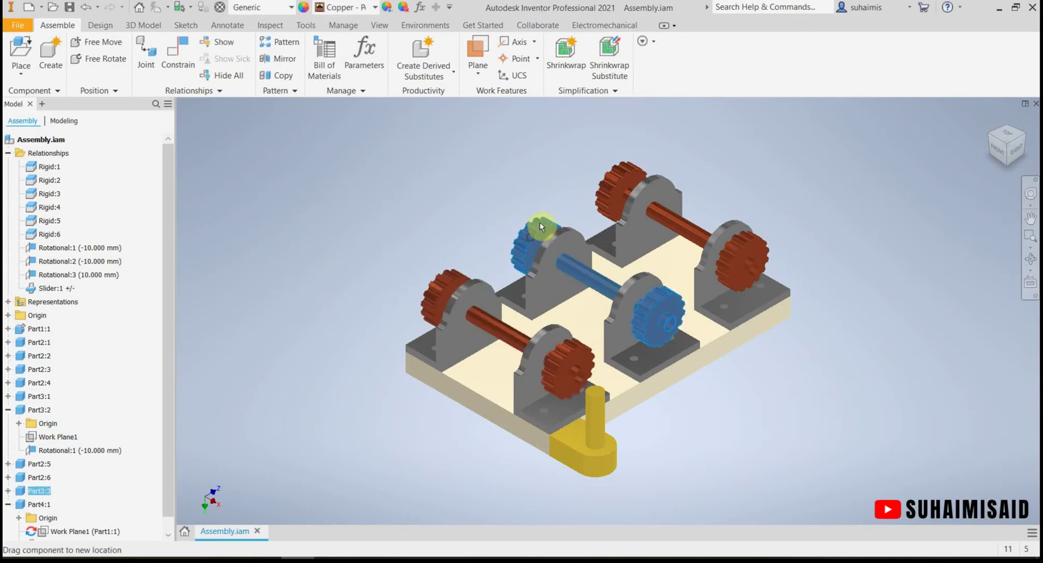
left_click(602, 198)
left_click(439, 296)
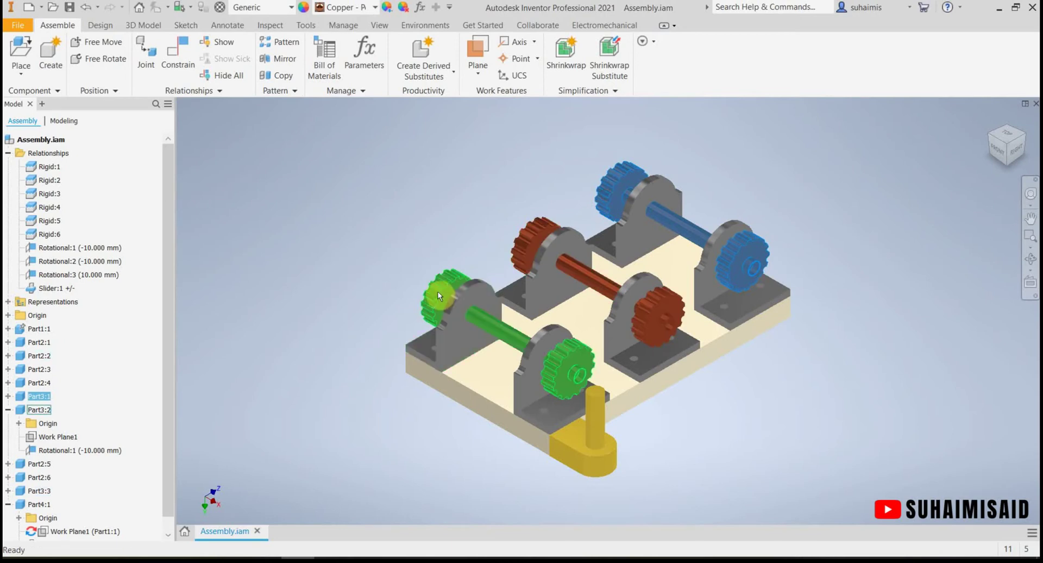
left_click(439, 296)
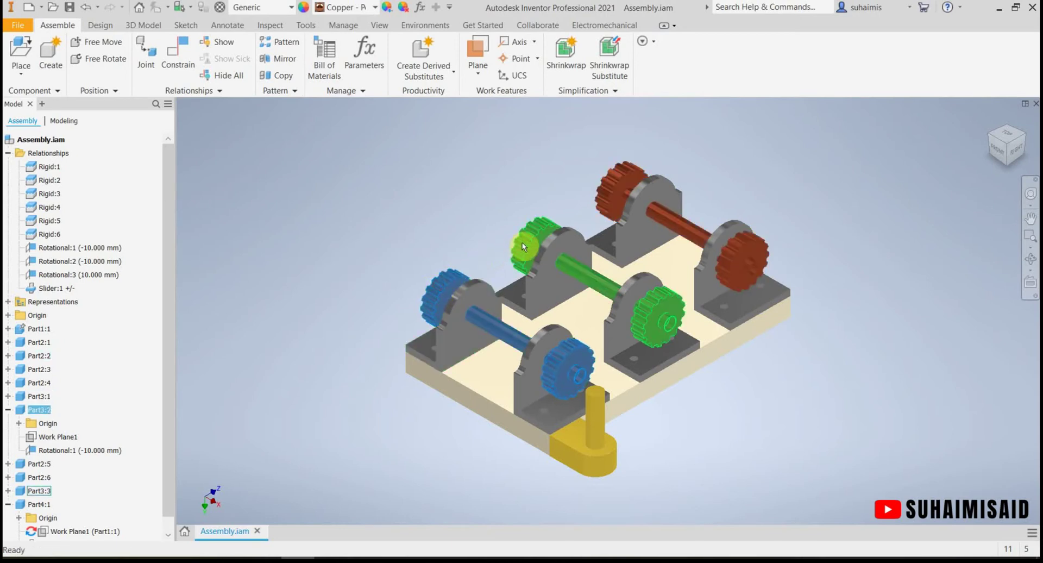
left_click(540, 223)
left_click(605, 187)
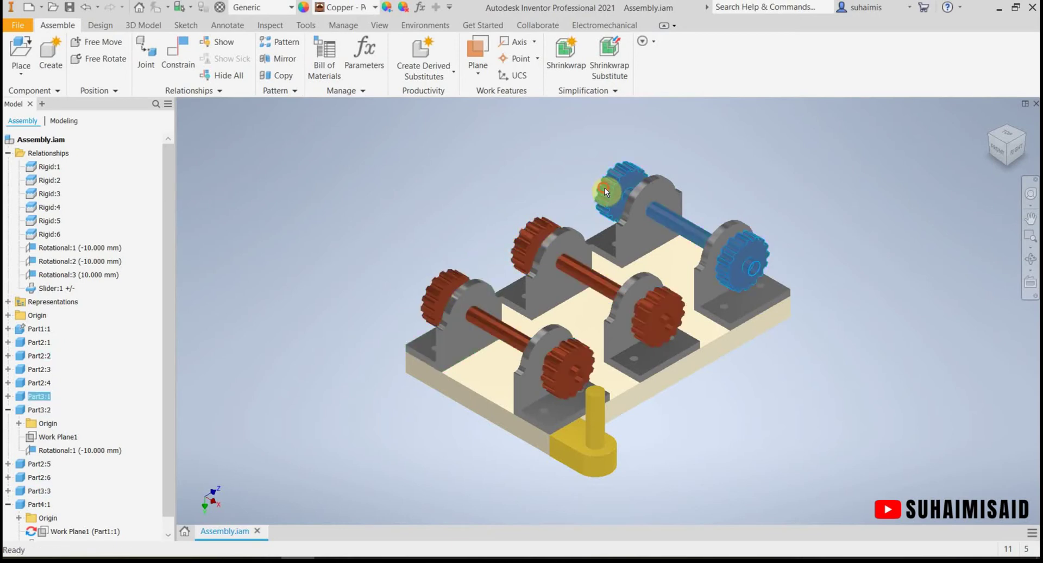
left_click(429, 245)
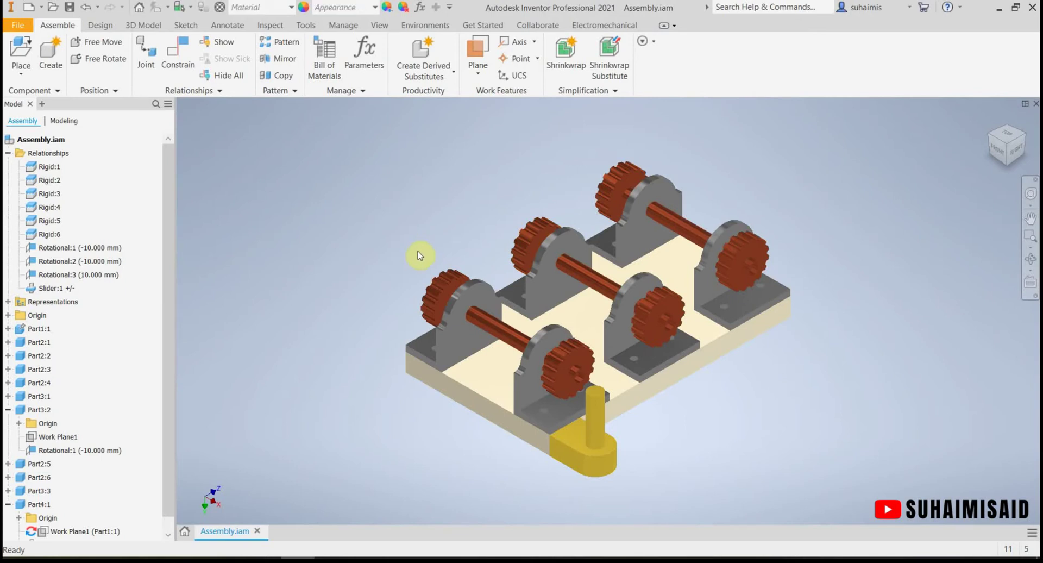
Turn the front and middle gear shafts by hand to check whether they move independently
left_click(433, 291)
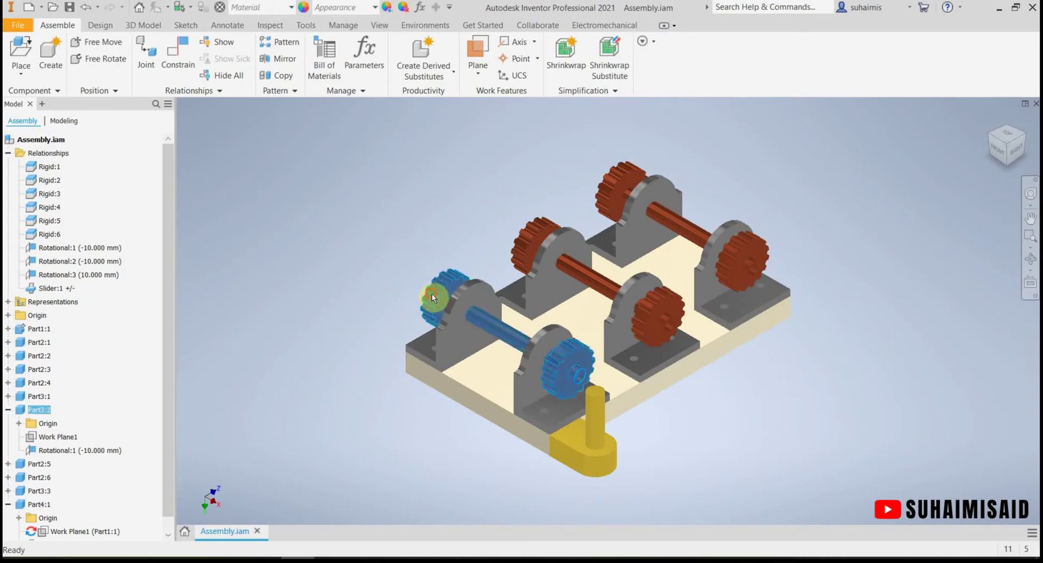
left_click_drag(436, 284, 442, 287)
left_click_drag(524, 253, 529, 240)
left_click(327, 242)
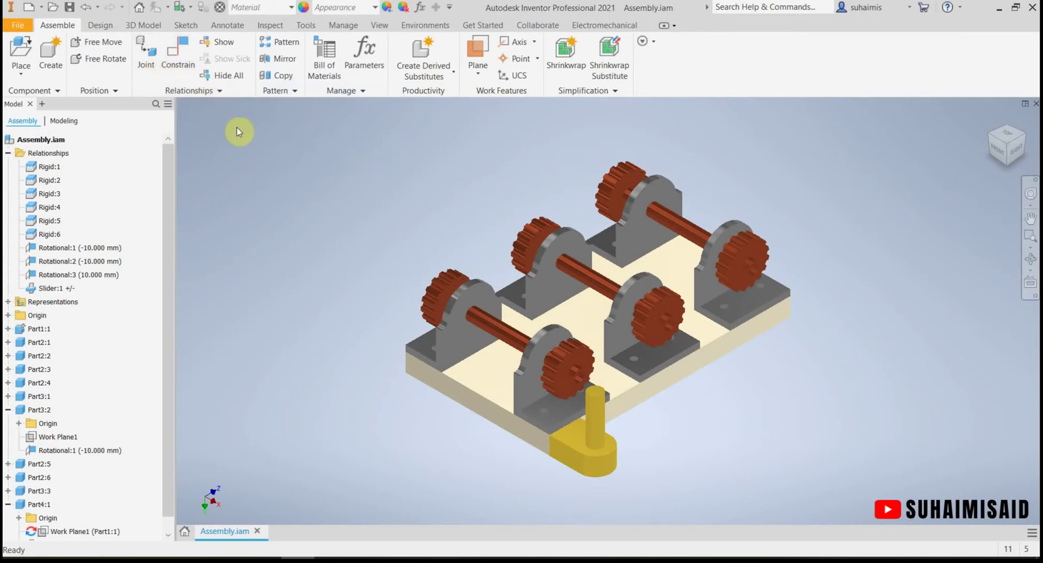
Start a Rotation motion constraint between the axes of the front and middle gear shafts
left_click(179, 71)
left_click_drag(253, 112, 286, 138)
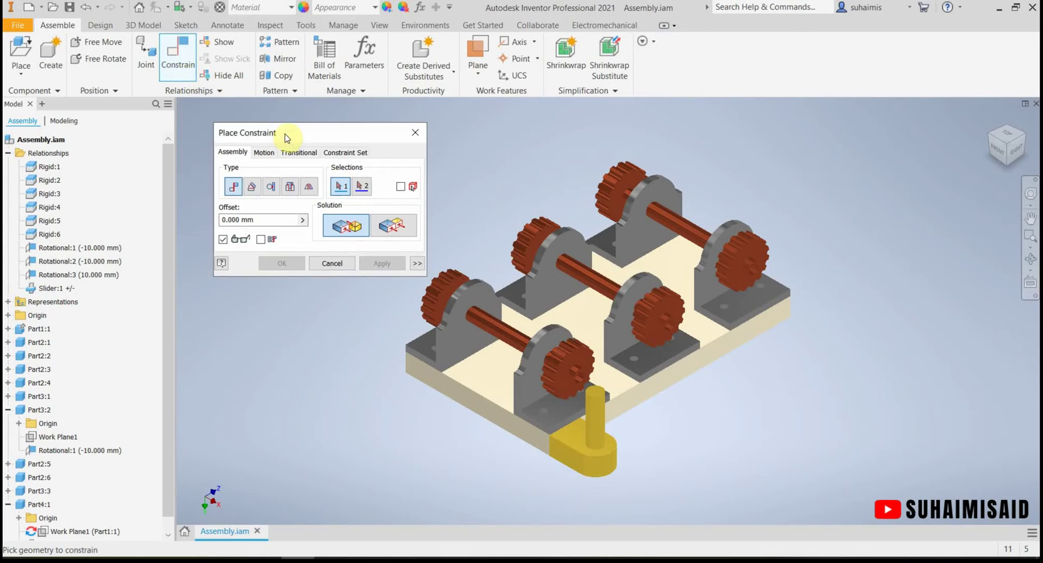
left_click_drag(321, 135, 310, 133)
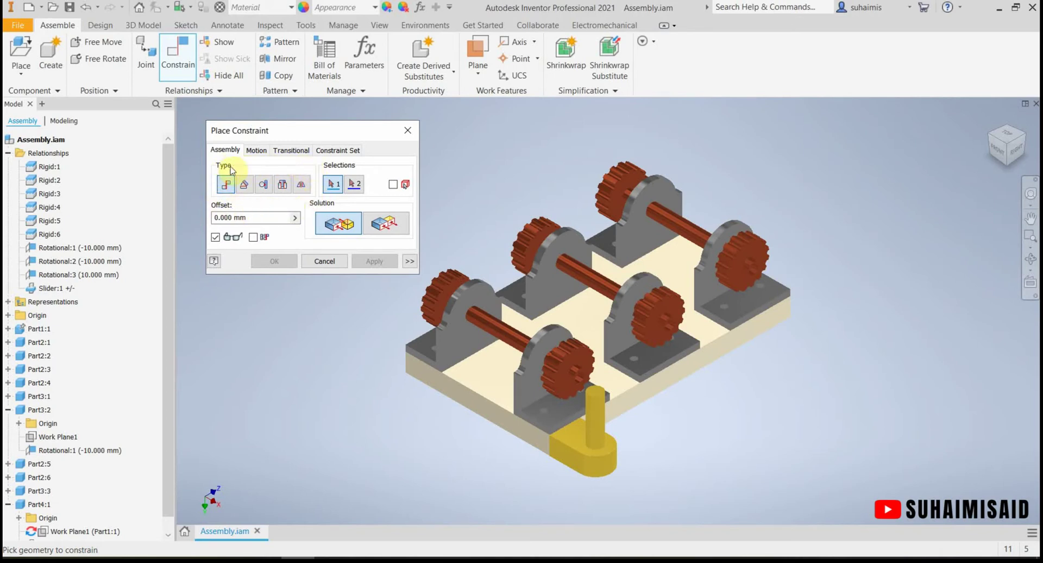
left_click(257, 155)
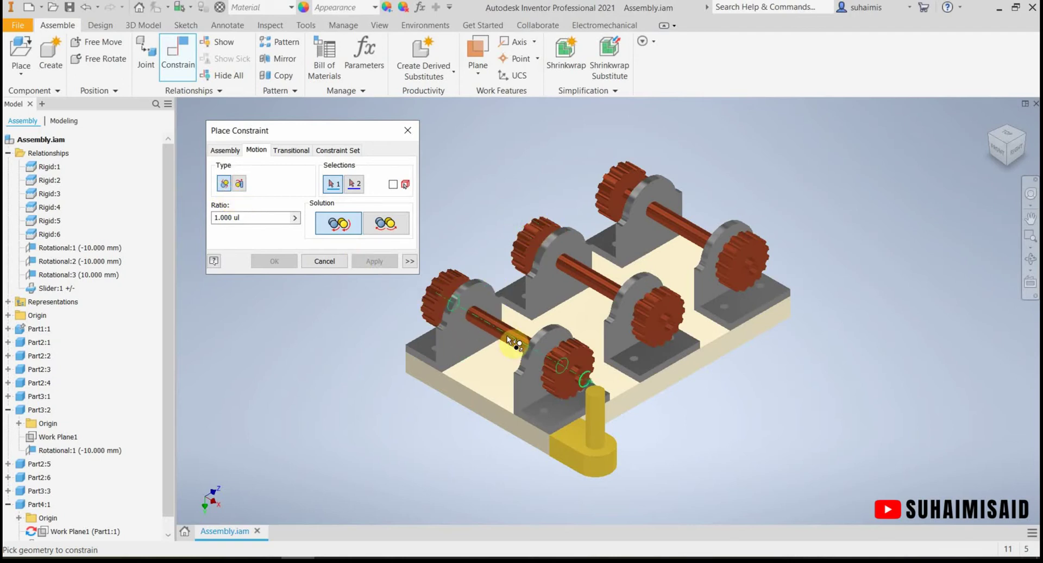
left_click(239, 183)
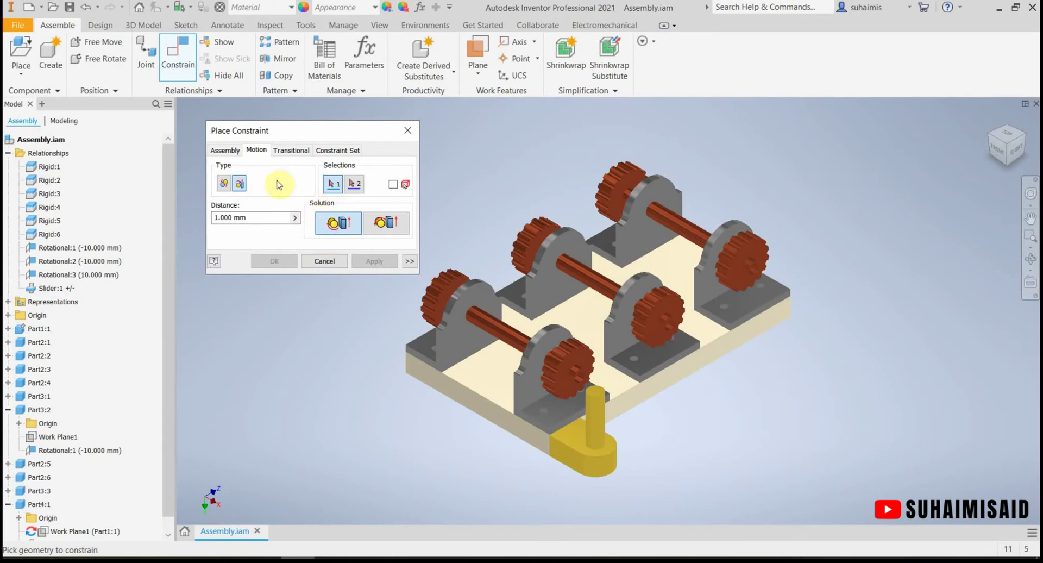
left_click(224, 184)
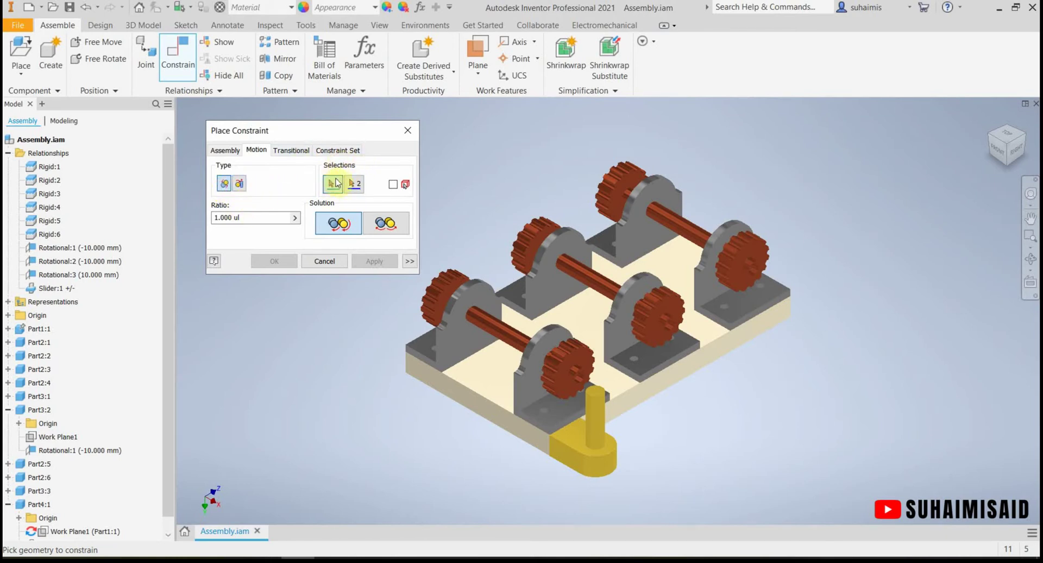
left_click(503, 332)
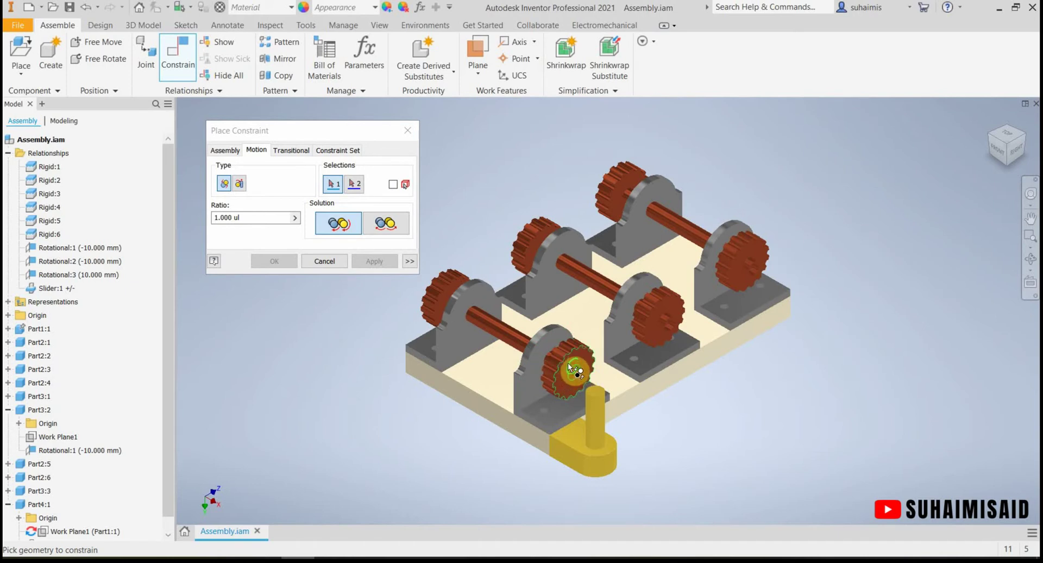
mouse_move(569, 368)
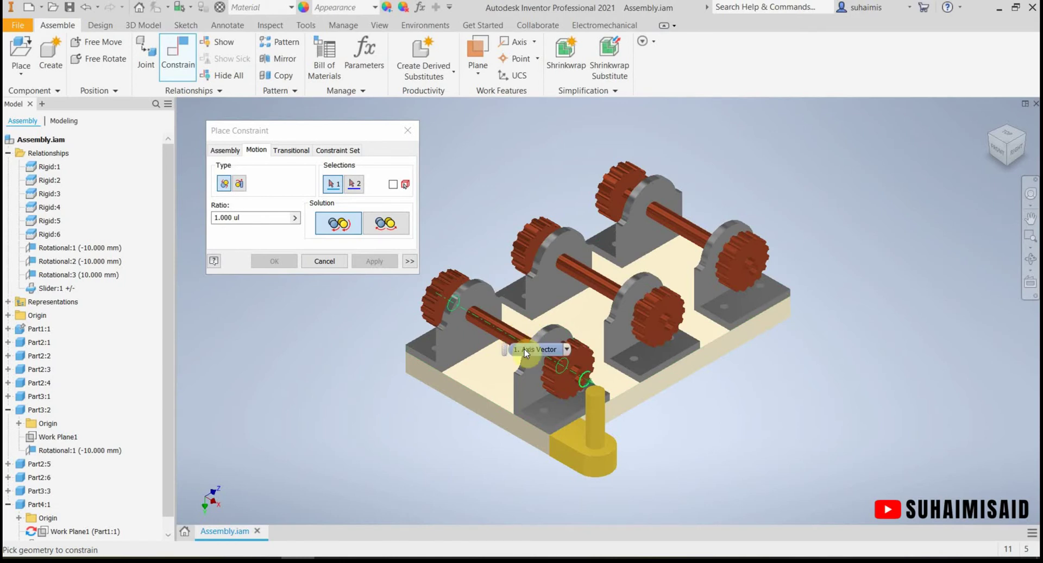
left_click(510, 335)
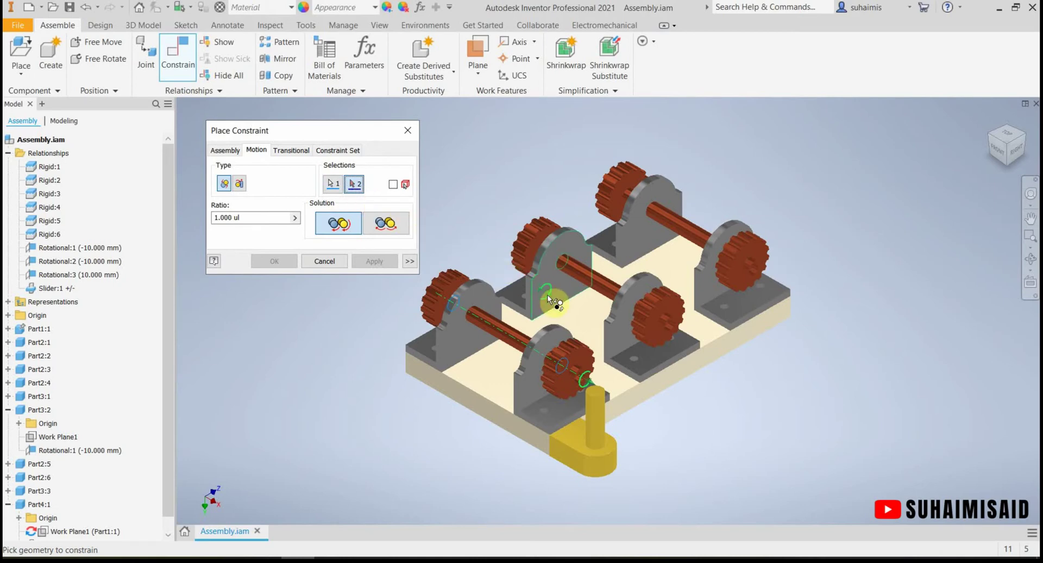
left_click(600, 279)
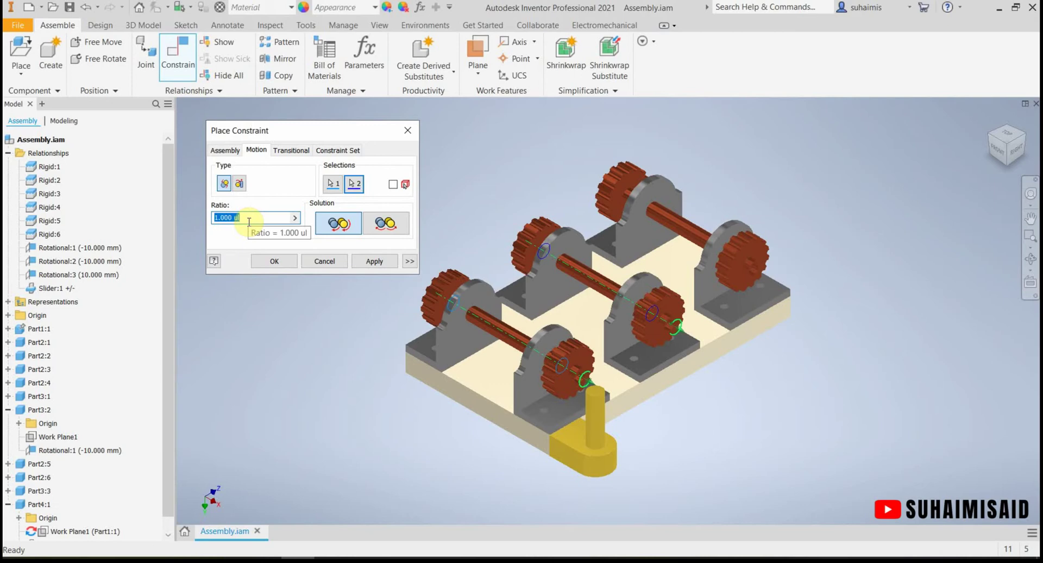
Try ratios of 0.5 and 2 for the rotation constraint between the front and middle shafts
type("0.5")
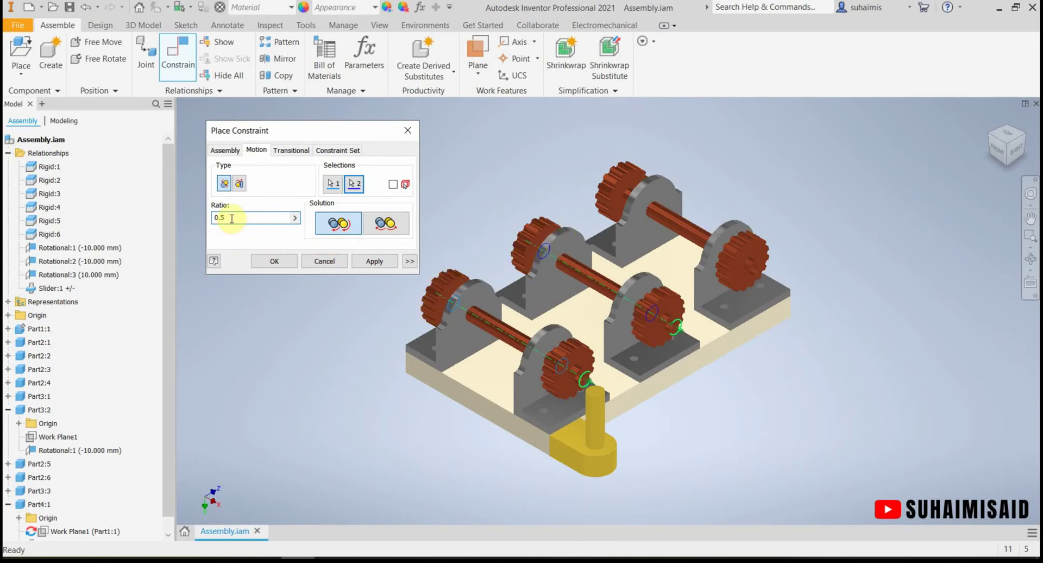
left_click_drag(231, 218, 208, 223)
type("2")
left_click(438, 286)
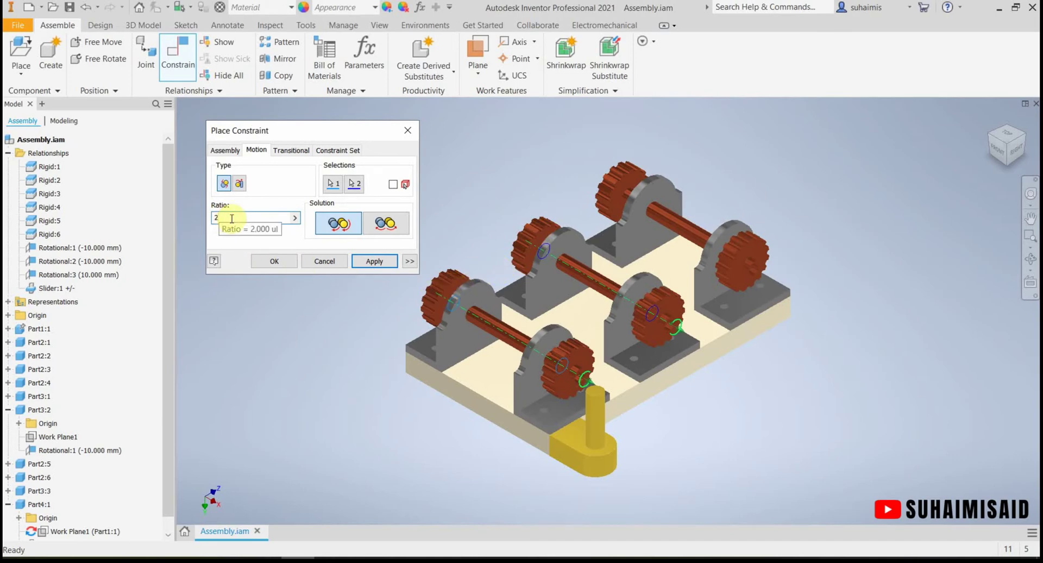
Set the rotation constraint's ratio to 1 with the Reverse solution and create it
left_click_drag(231, 219, 212, 227)
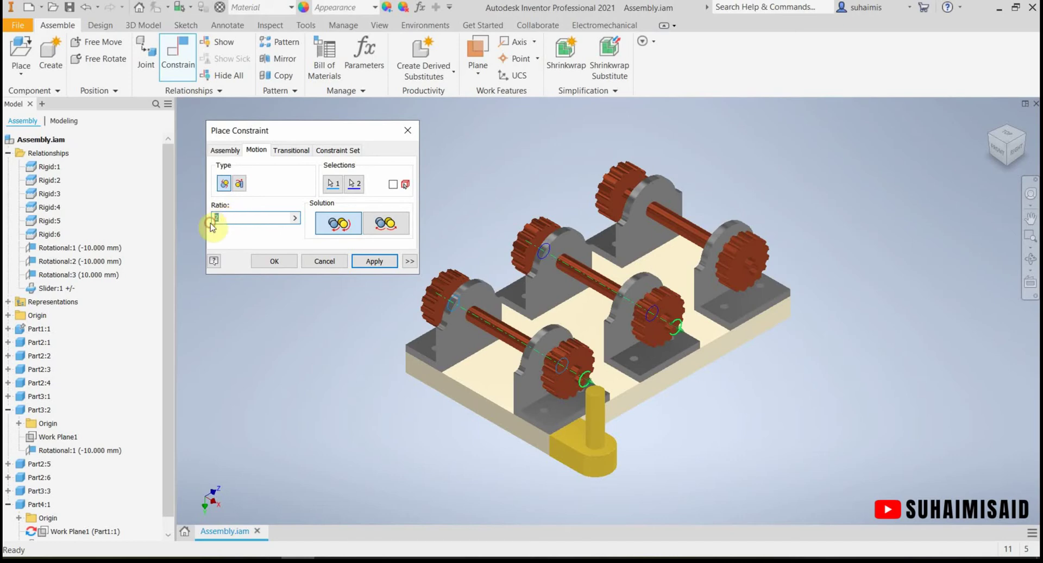
type("1")
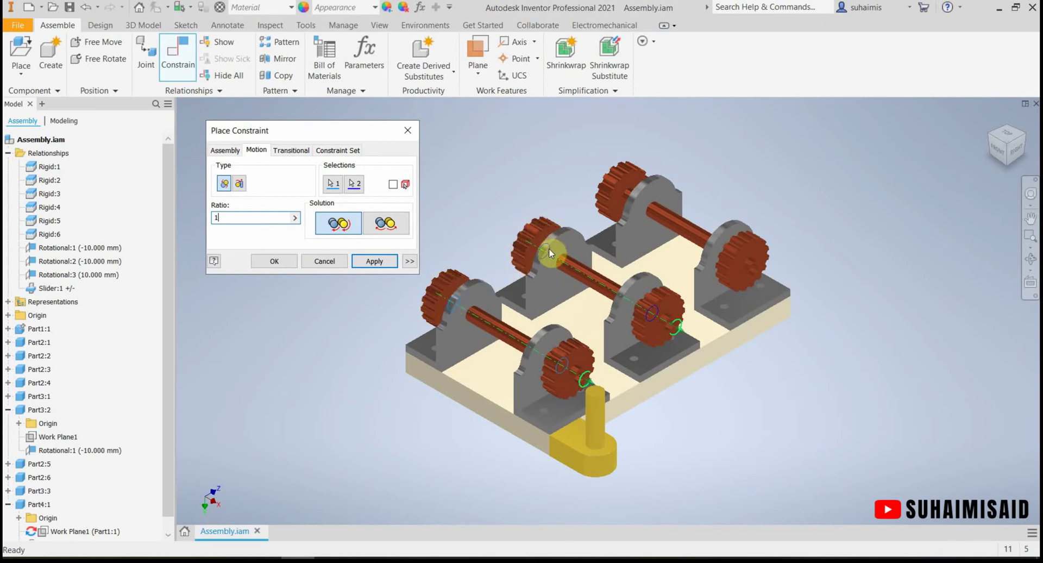
left_click(392, 223)
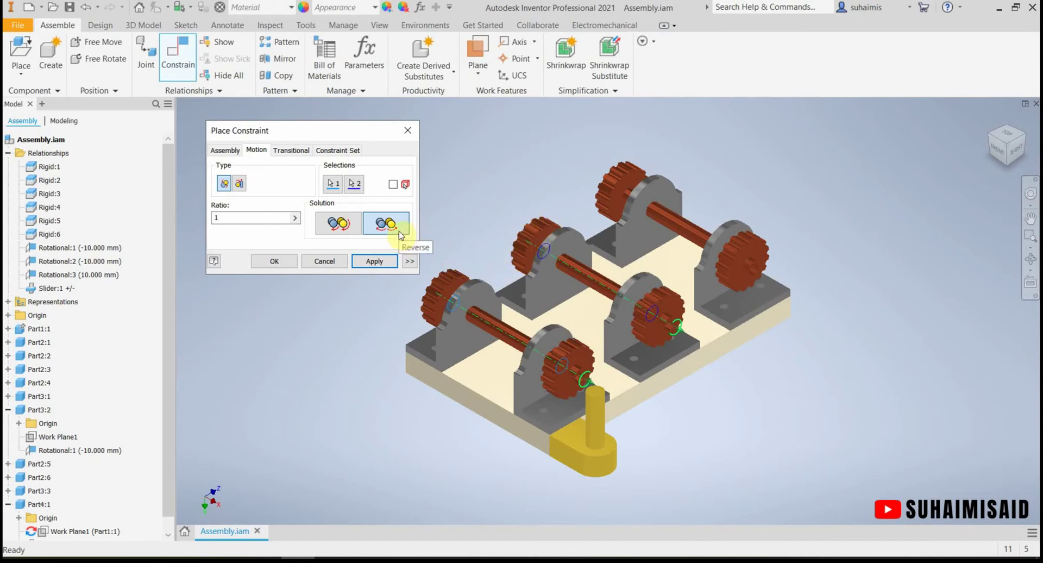
left_click(276, 263)
Turn the front gear shaft by hand to check how the middle shaft follows it
left_click(448, 282)
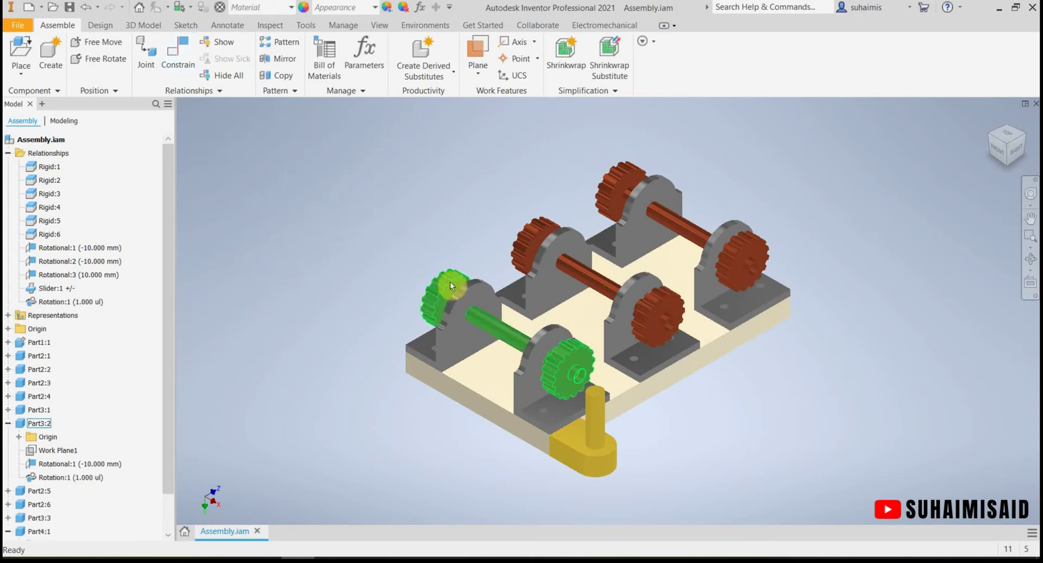
left_click_drag(449, 281, 435, 335)
left_click_drag(564, 374, 574, 352)
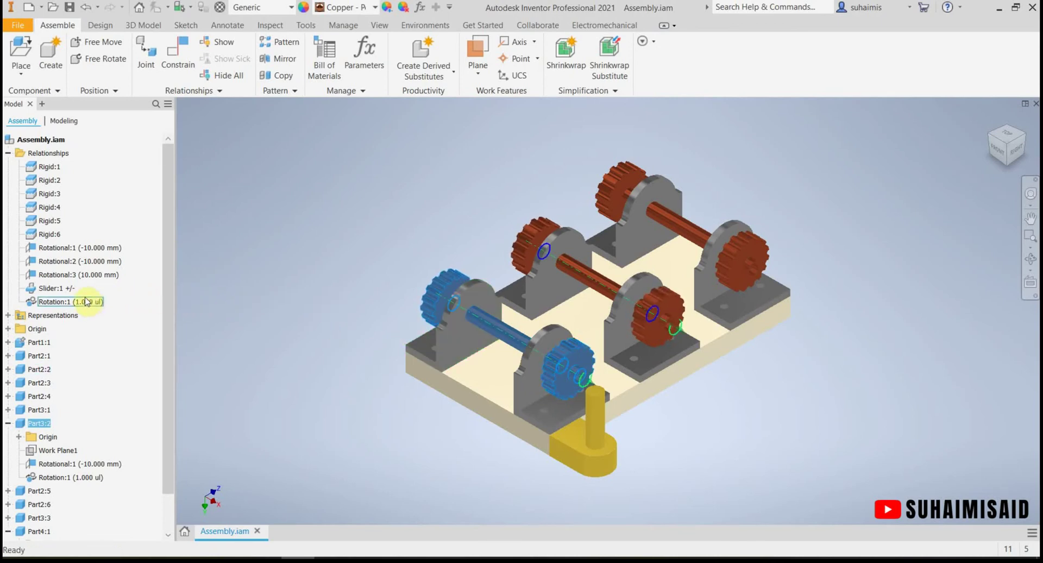
Drive the front shaft's Rotational:1 joint forward from 0 to 360 degrees and in reverse to check the linked gear motion
right_click(77, 248)
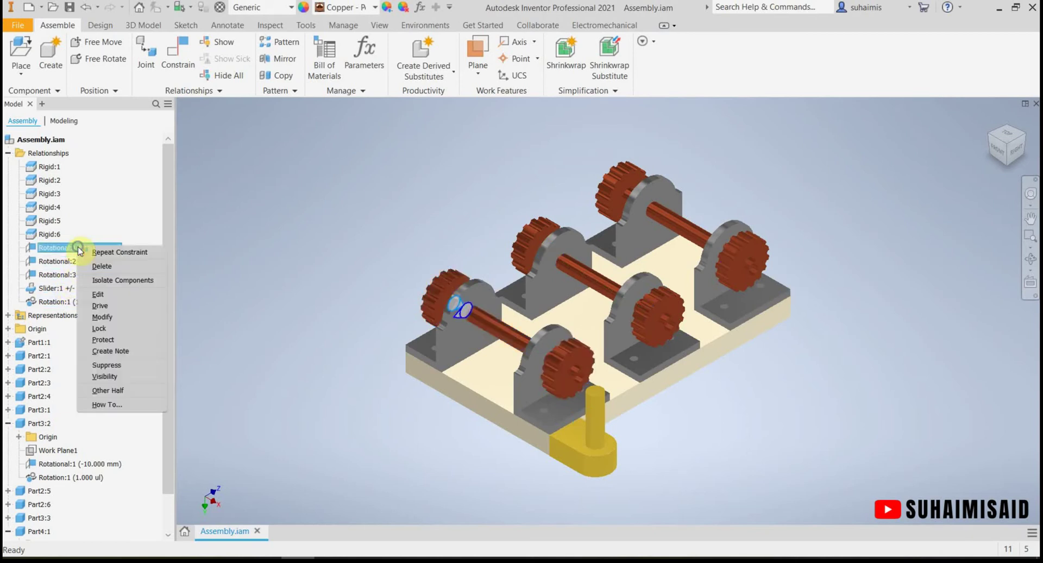
left_click(54, 463)
right_click(59, 464)
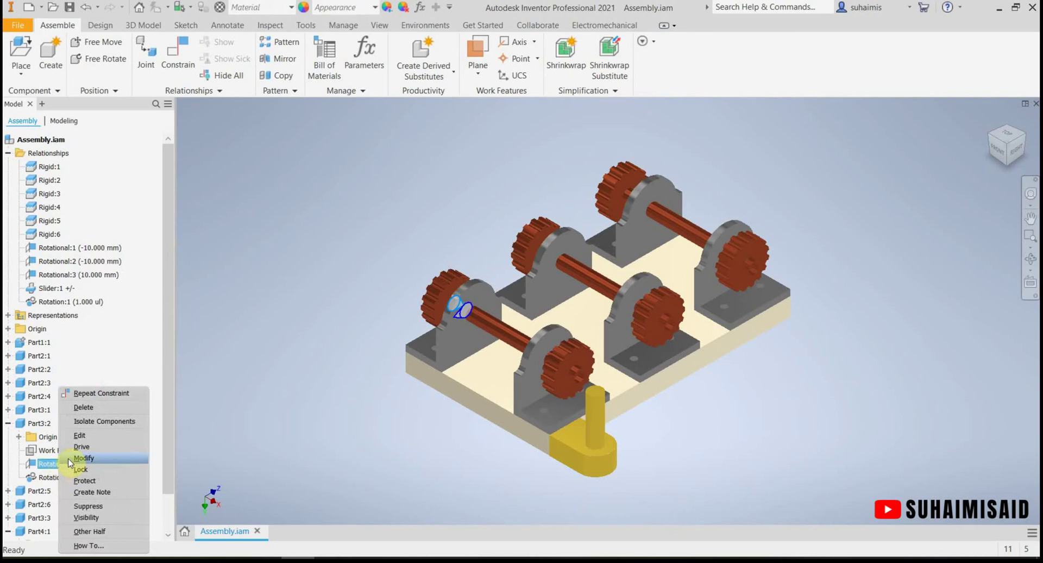
left_click(100, 446)
left_click(199, 259)
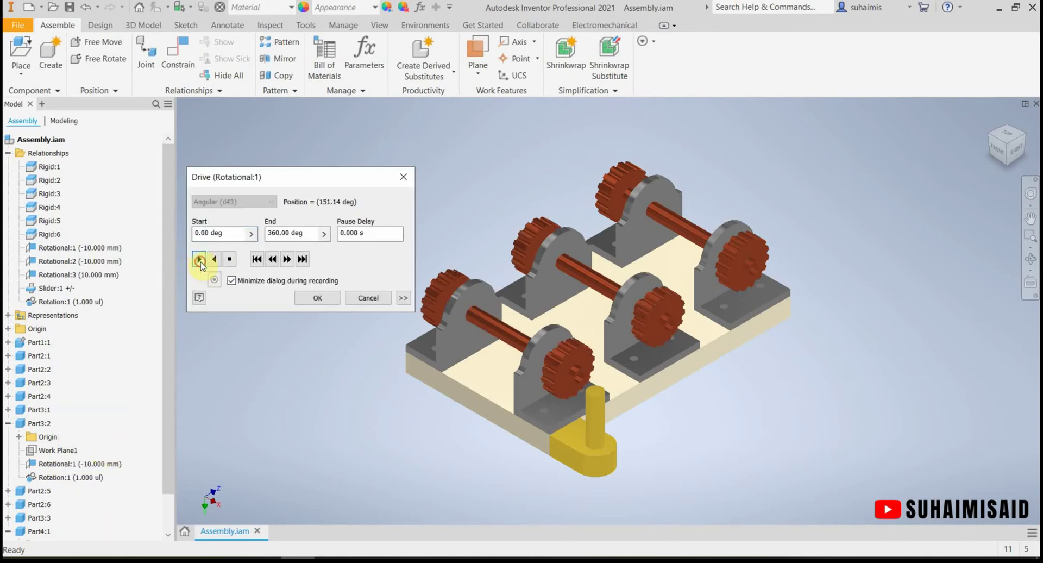
left_click_drag(257, 179, 218, 164)
left_click(158, 245)
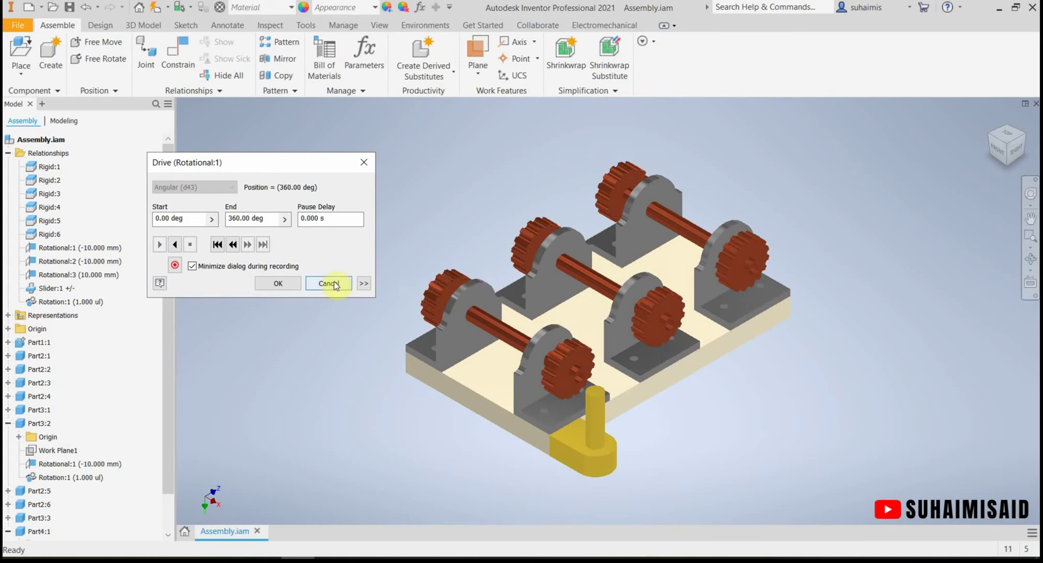
left_click(174, 244)
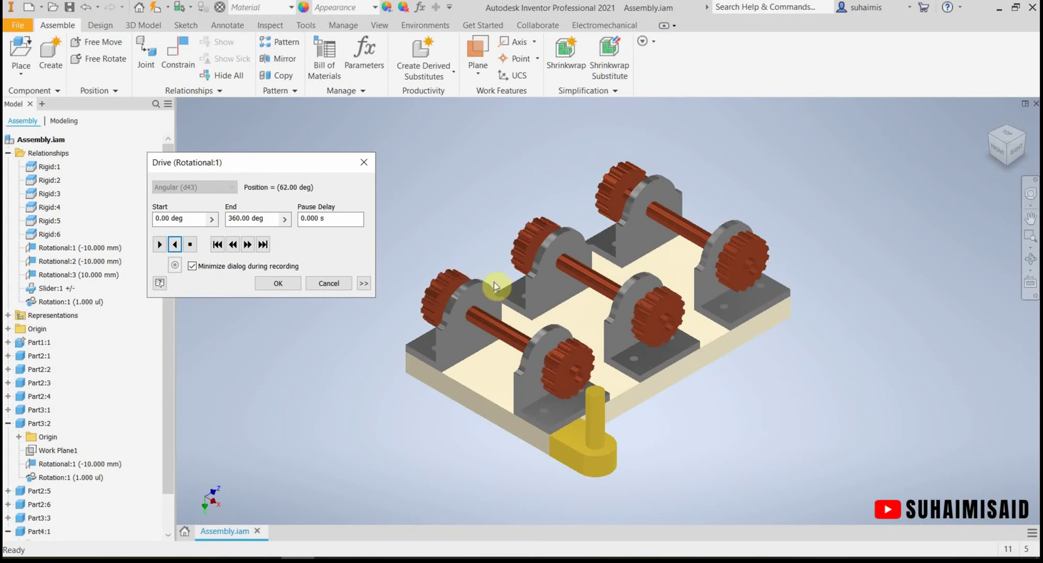
Close the joint drive and check the front, middle and rear gear shafts one after another in the model
left_click(364, 162)
left_click(445, 282)
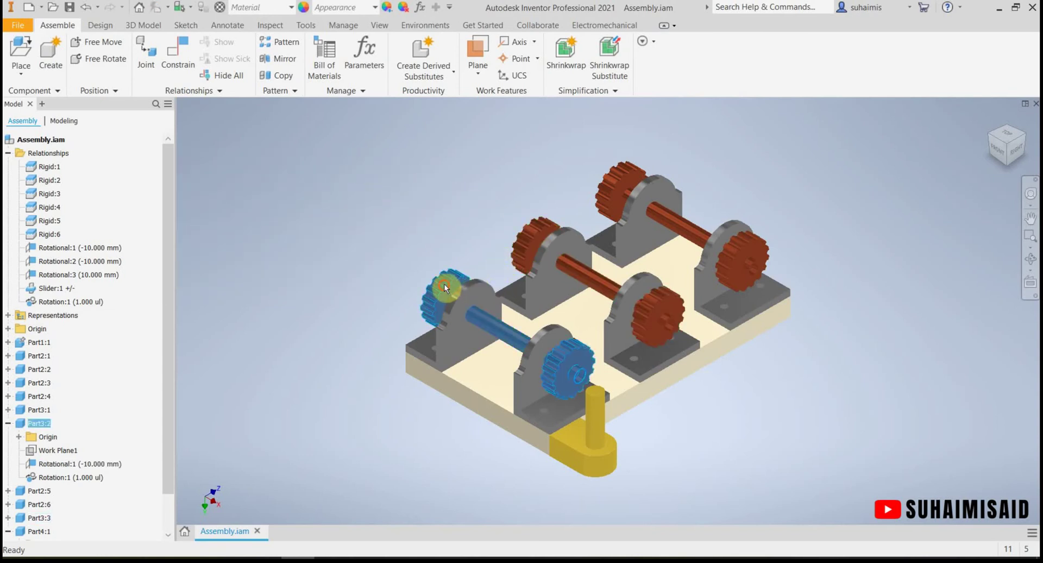
left_click(527, 253)
left_click_drag(528, 253, 579, 225)
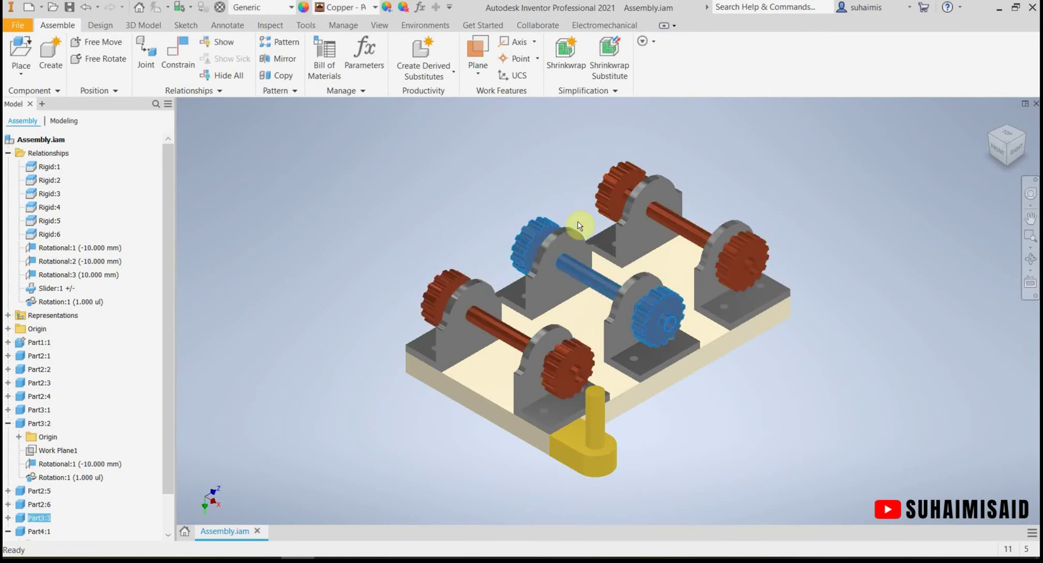
left_click(611, 188)
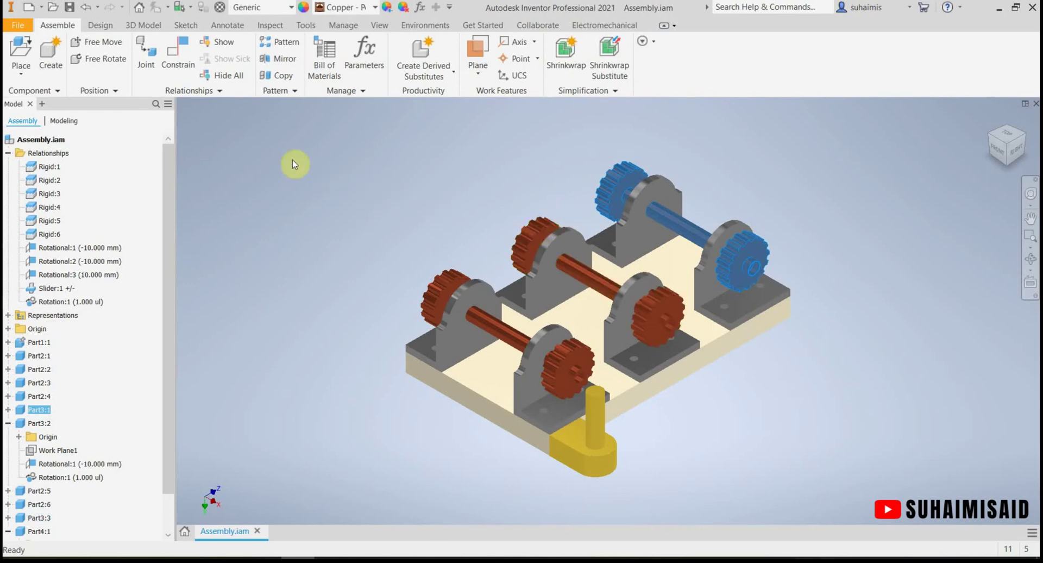
Add a rotation motion constraint with a ratio of 1 between the middle and rear gear shafts
left_click(178, 69)
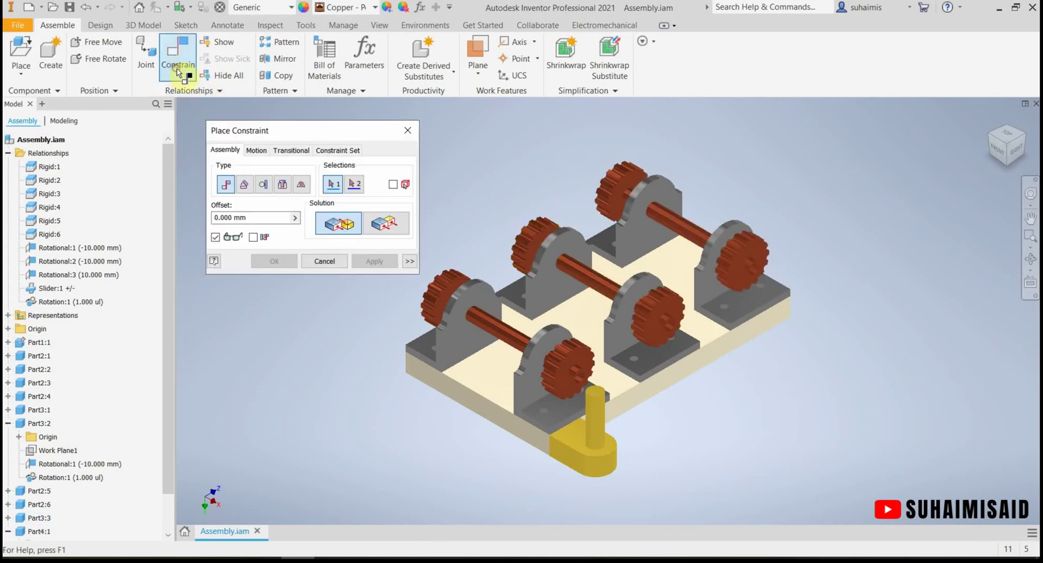
left_click(264, 152)
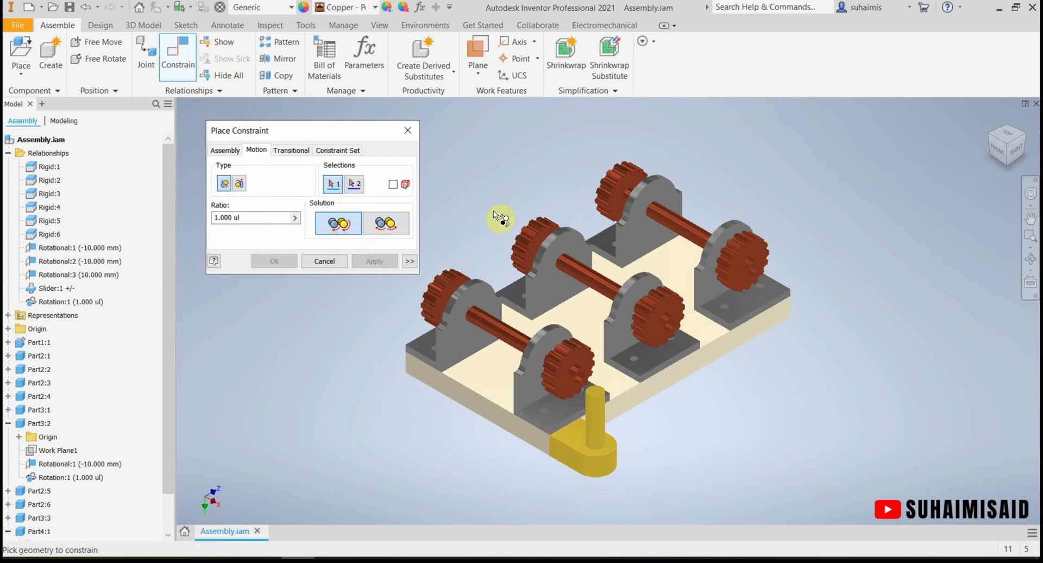
left_click(594, 278)
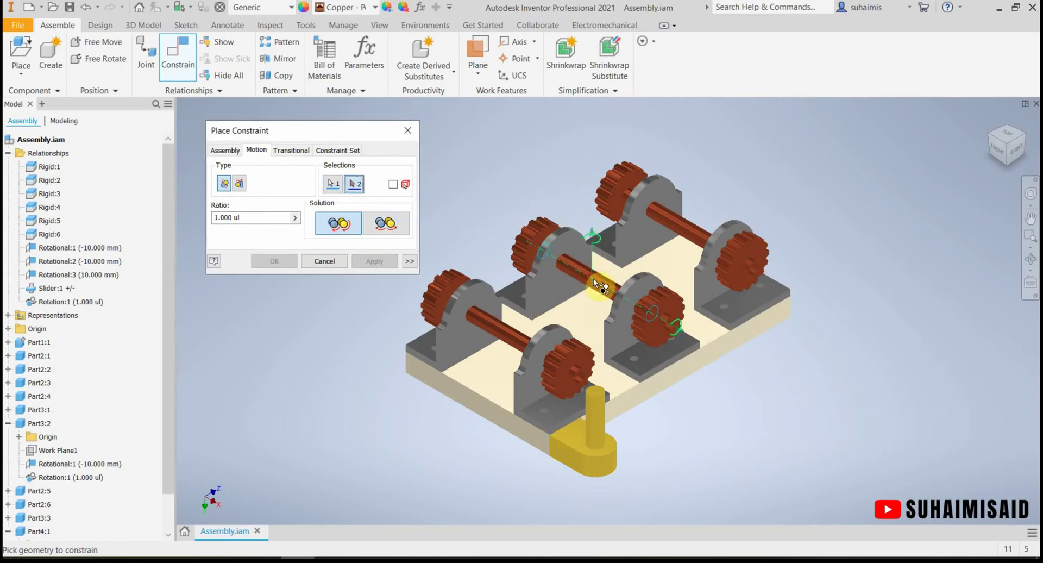
left_click(696, 235)
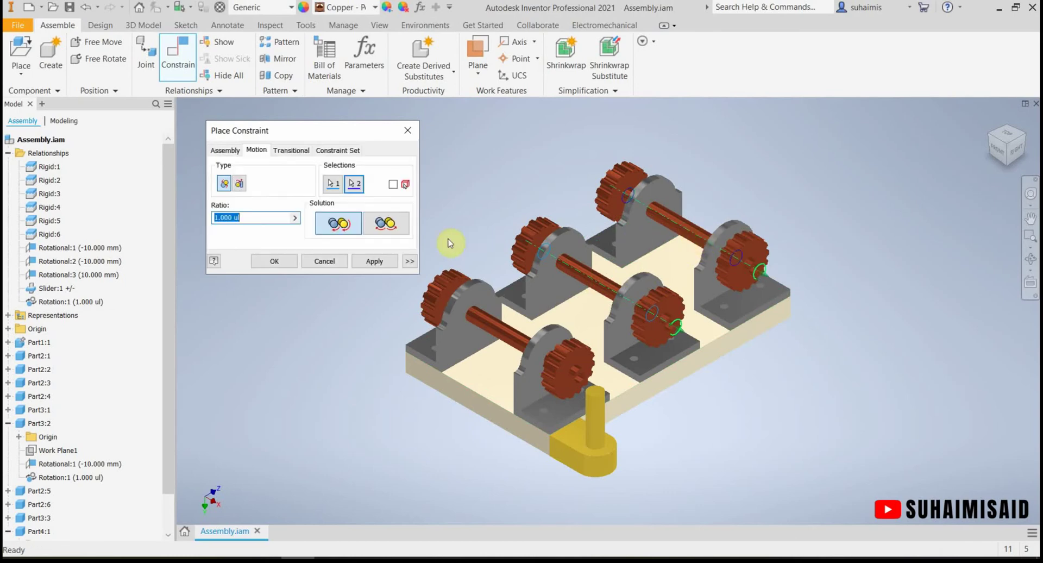
left_click(274, 261)
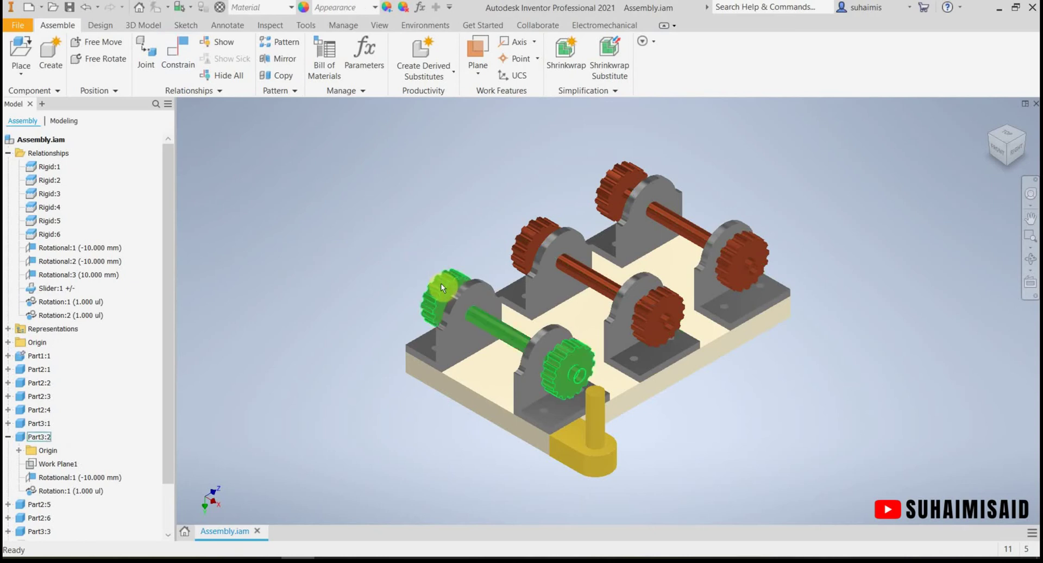
Check the motion of all three linked shafts by turning the front one and driving its Rotational:1 joint from 0 to 360 degrees
mouse_move(440, 285)
left_mouse_down()
mouse_move(429, 325)
mouse_move(440, 287)
left_mouse_up()
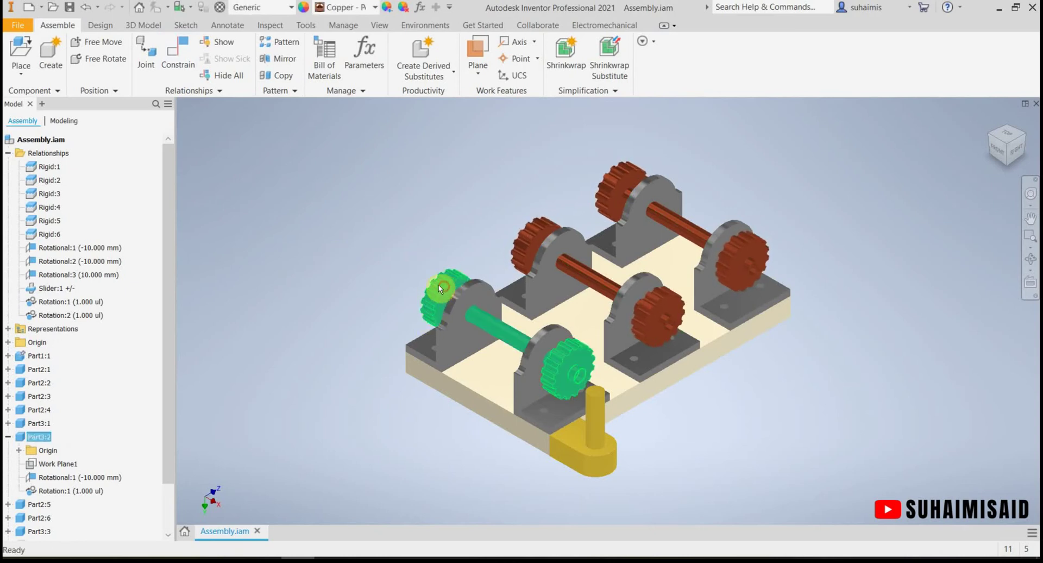
left_click(378, 249)
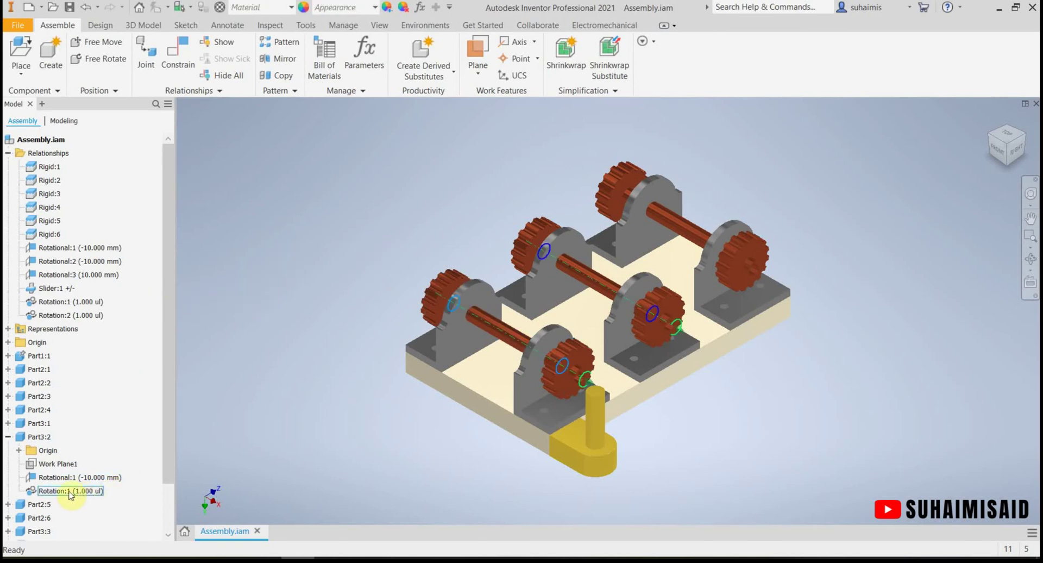
right_click(92, 480)
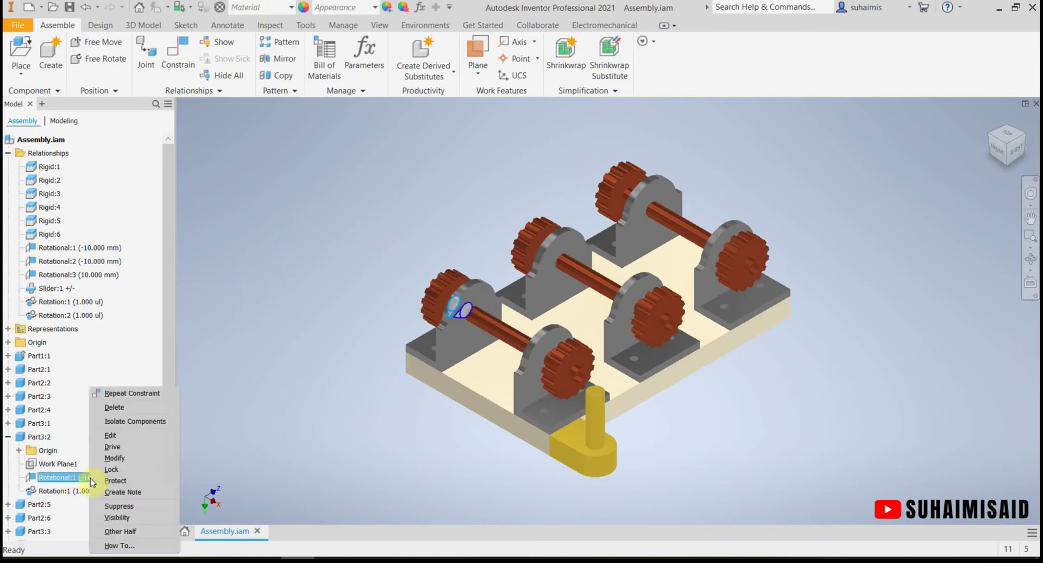
left_click(64, 481)
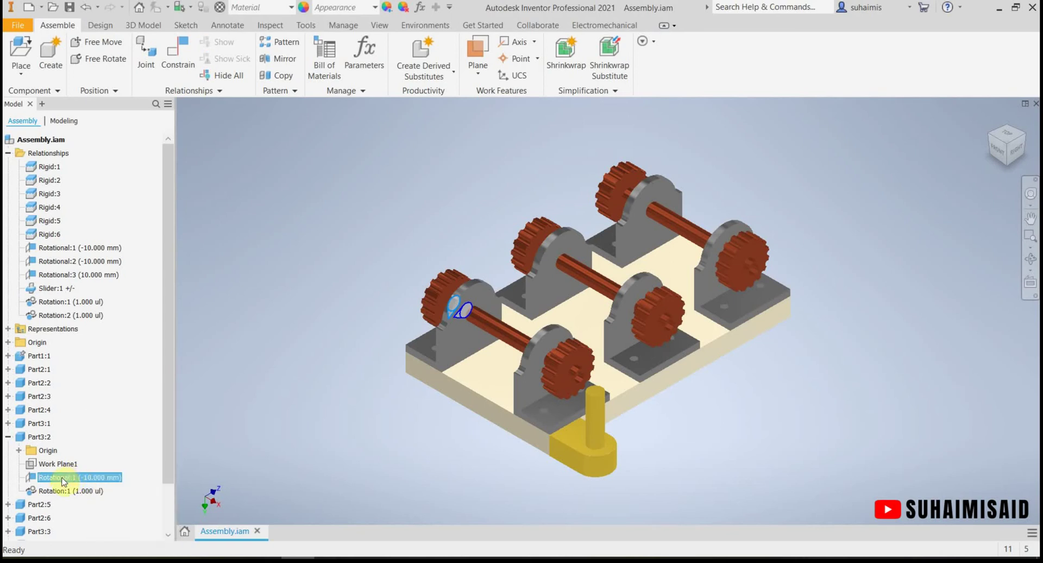
right_click(63, 481)
left_click(106, 436)
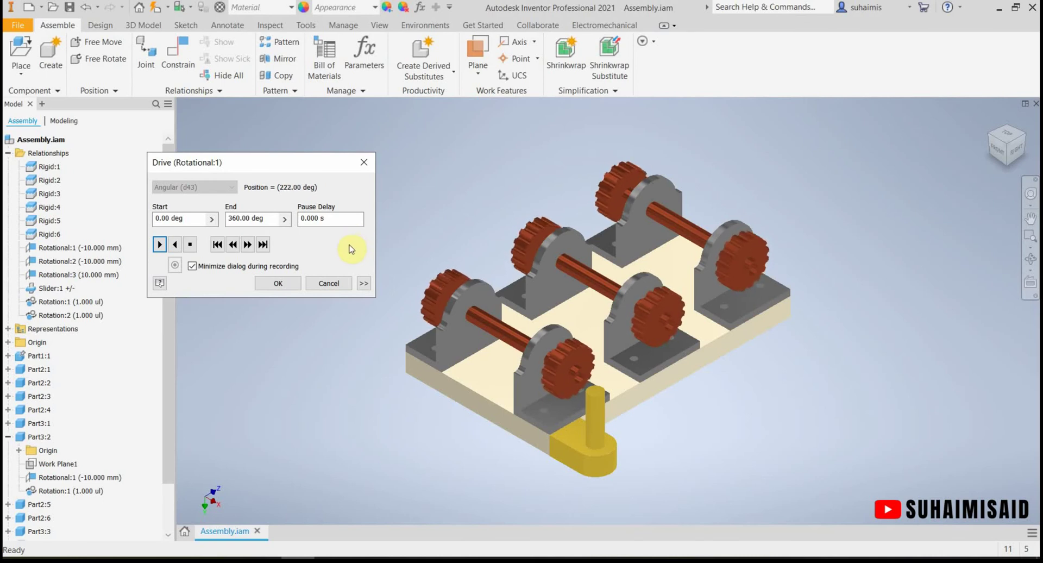
left_click(370, 168)
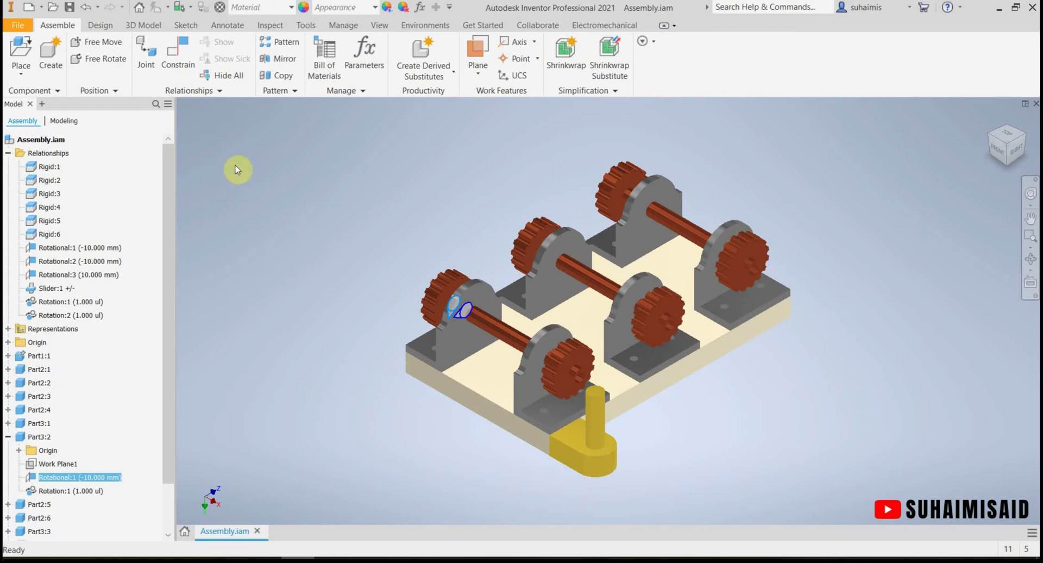
Add a rotation-translation motion constraint from the front gear shaft to the yellow slider's straight side, with a 31.416 mm distance and the Forward solution
left_click(185, 75)
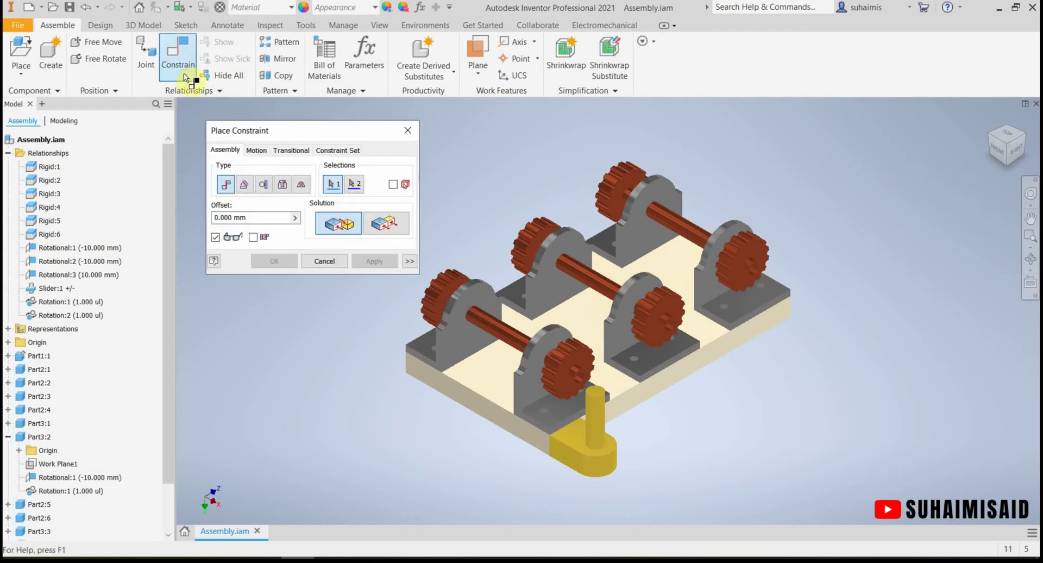
left_click(256, 151)
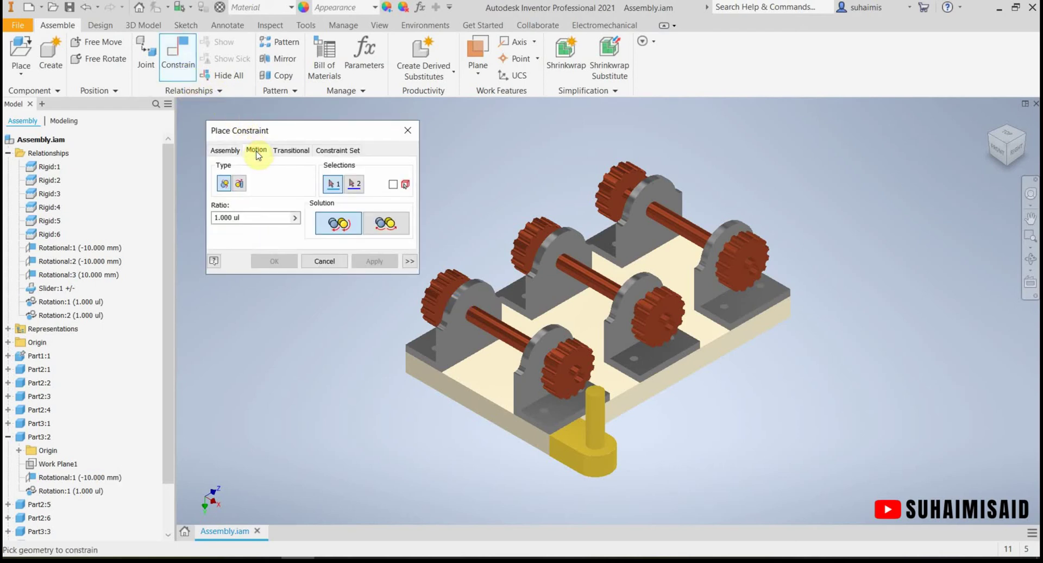
left_click(240, 184)
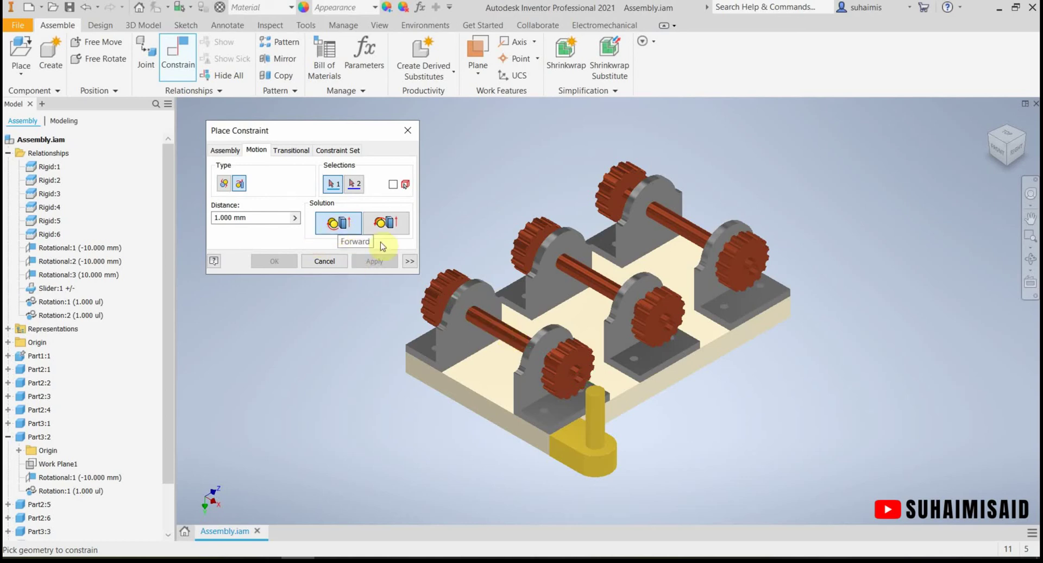
left_click(511, 331)
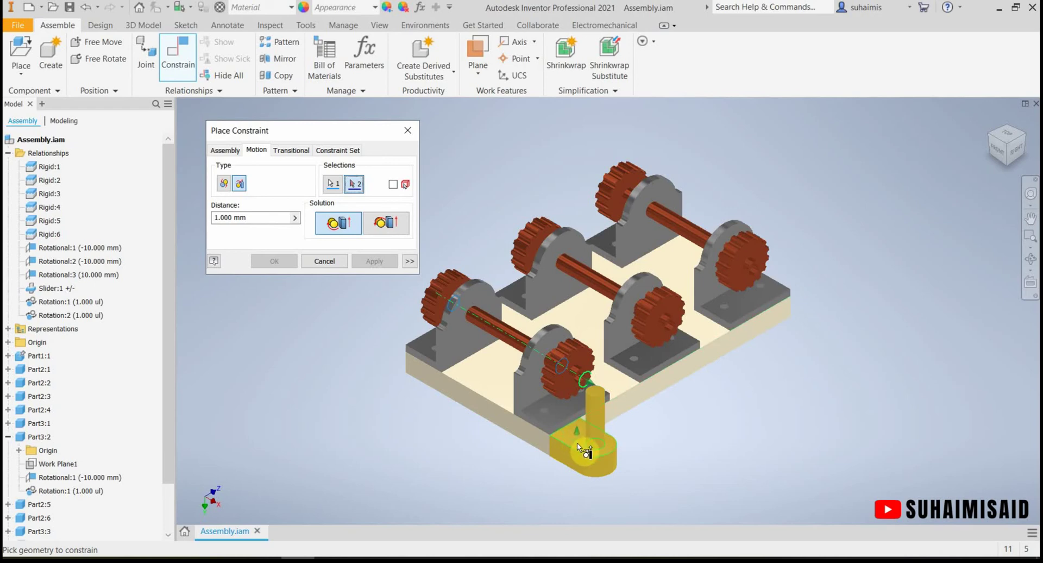
mouse_move(594, 460)
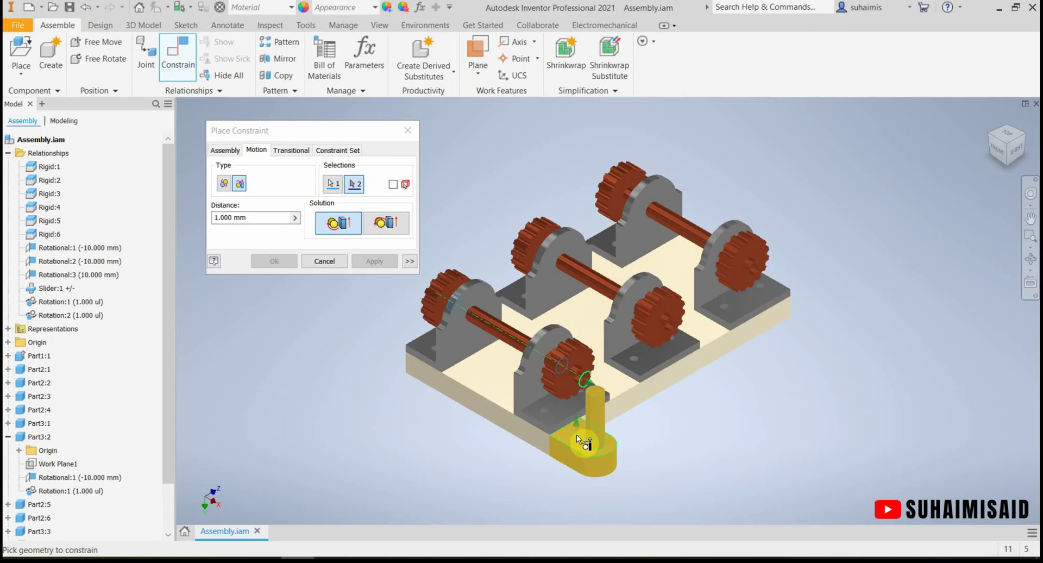
mouse_move(577, 437)
left_click(563, 455)
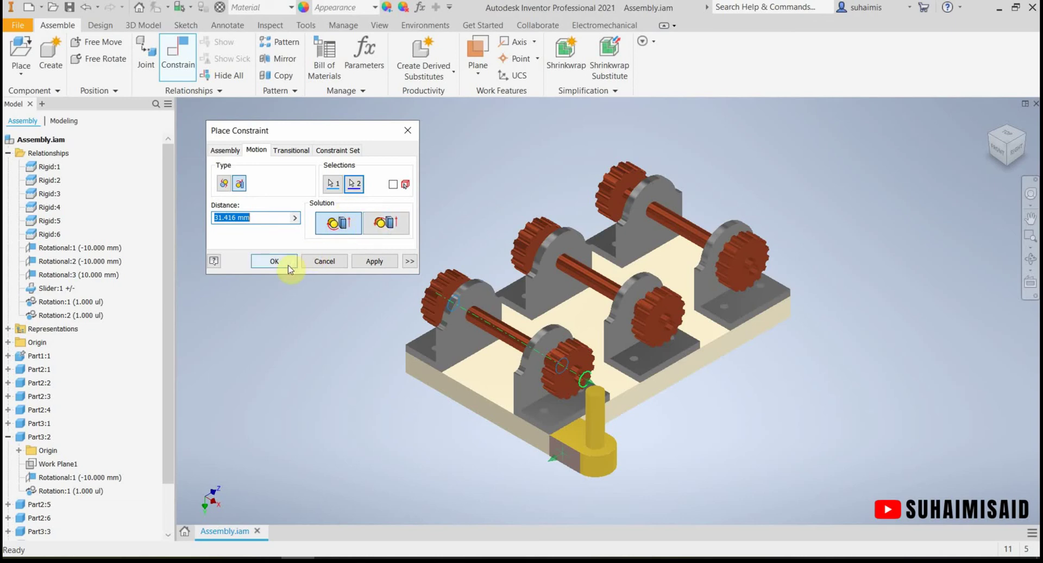
left_click(275, 261)
Drive the front shaft's Rotational:1 joint between 0 and 360 degrees, forward and in reverse, to check the slider's travel with the gears
mouse_move(535, 384)
left_mouse_down()
mouse_move(556, 374)
mouse_move(555, 383)
mouse_move(583, 347)
mouse_move(594, 369)
mouse_move(582, 388)
mouse_move(546, 377)
mouse_move(574, 351)
mouse_move(572, 387)
mouse_move(556, 350)
mouse_move(584, 361)
mouse_move(547, 377)
mouse_move(578, 350)
mouse_move(577, 389)
mouse_move(565, 356)
mouse_move(539, 389)
mouse_move(587, 363)
mouse_move(547, 390)
mouse_move(585, 349)
mouse_move(562, 392)
mouse_move(559, 357)
mouse_move(572, 390)
mouse_move(559, 356)
mouse_move(567, 389)
mouse_move(581, 377)
mouse_move(550, 383)
mouse_move(550, 355)
mouse_move(570, 347)
mouse_move(555, 372)
mouse_move(585, 376)
mouse_move(565, 353)
mouse_move(582, 364)
mouse_move(550, 379)
mouse_move(574, 347)
mouse_move(545, 376)
mouse_move(578, 372)
mouse_move(558, 350)
mouse_move(536, 380)
left_mouse_up()
left_click(266, 339)
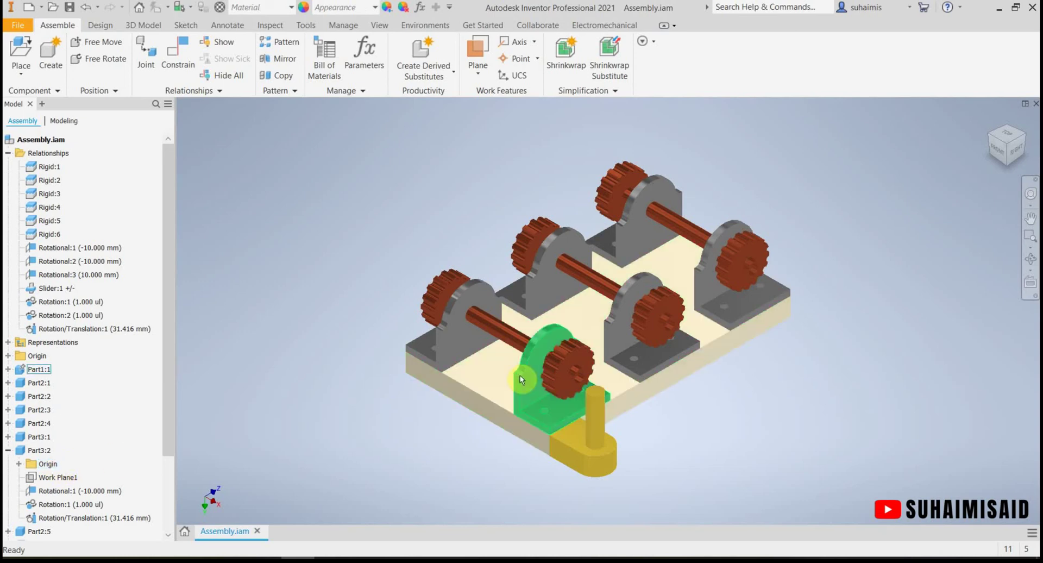
left_click(95, 504)
left_click(94, 491)
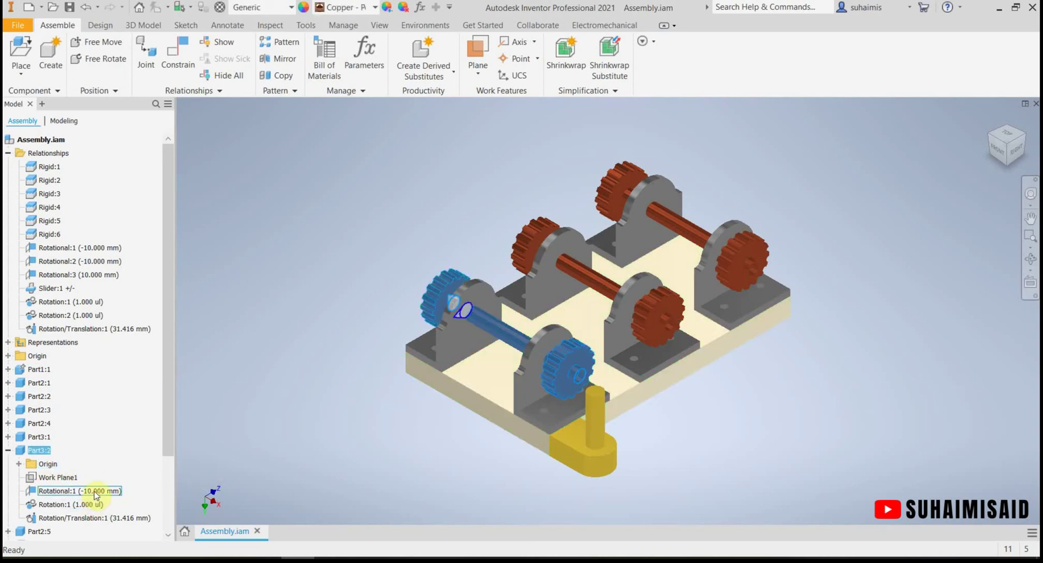
right_click(95, 493)
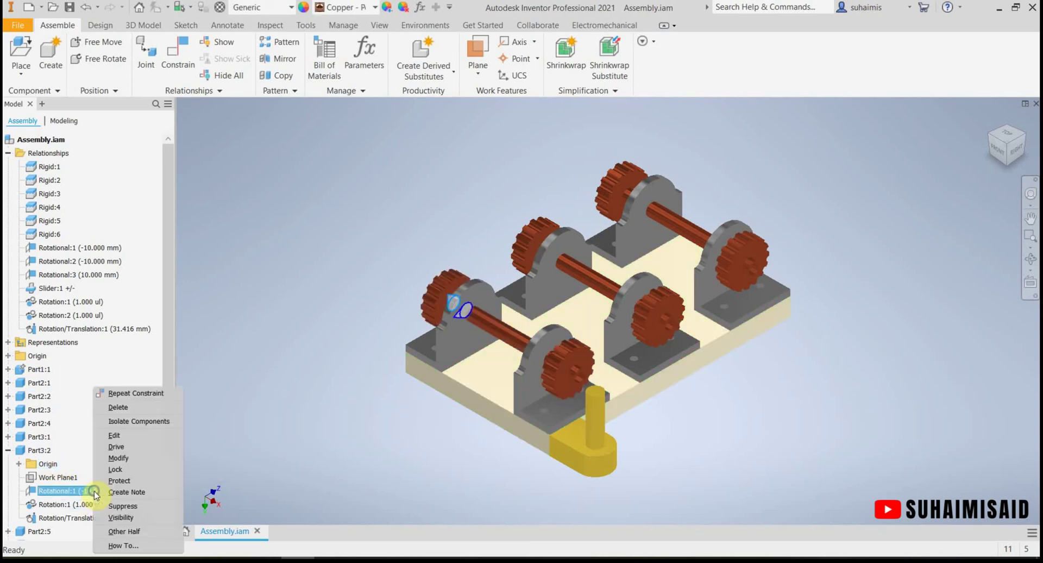
left_click(137, 448)
left_click(159, 244)
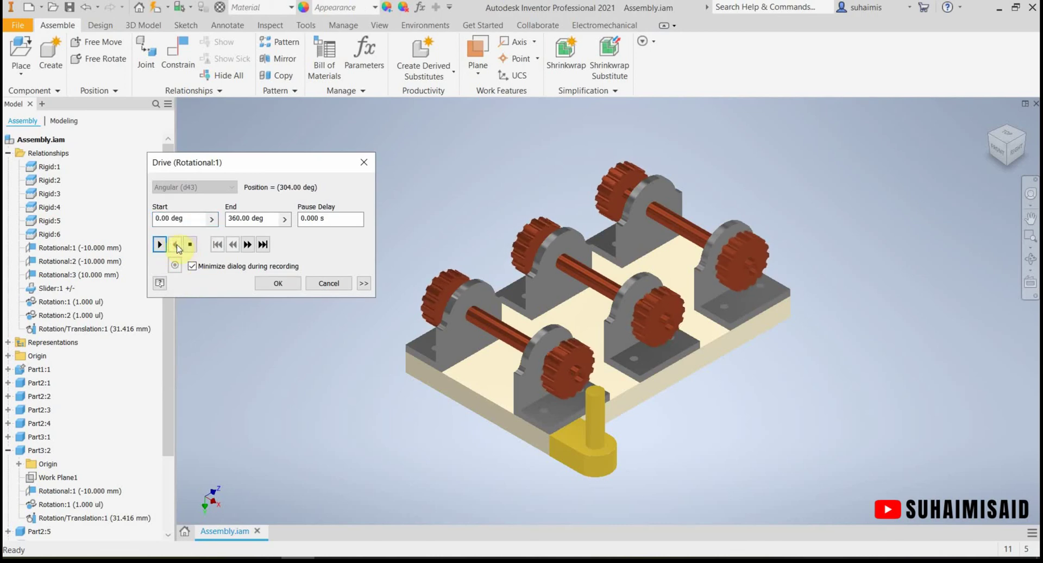
left_click(175, 245)
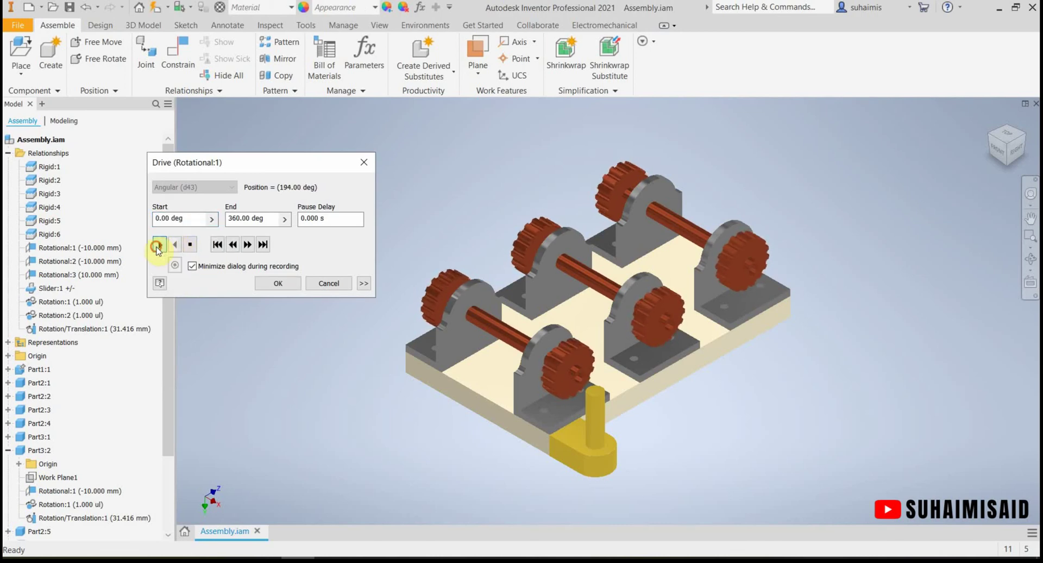
left_click(337, 283)
left_click(62, 492)
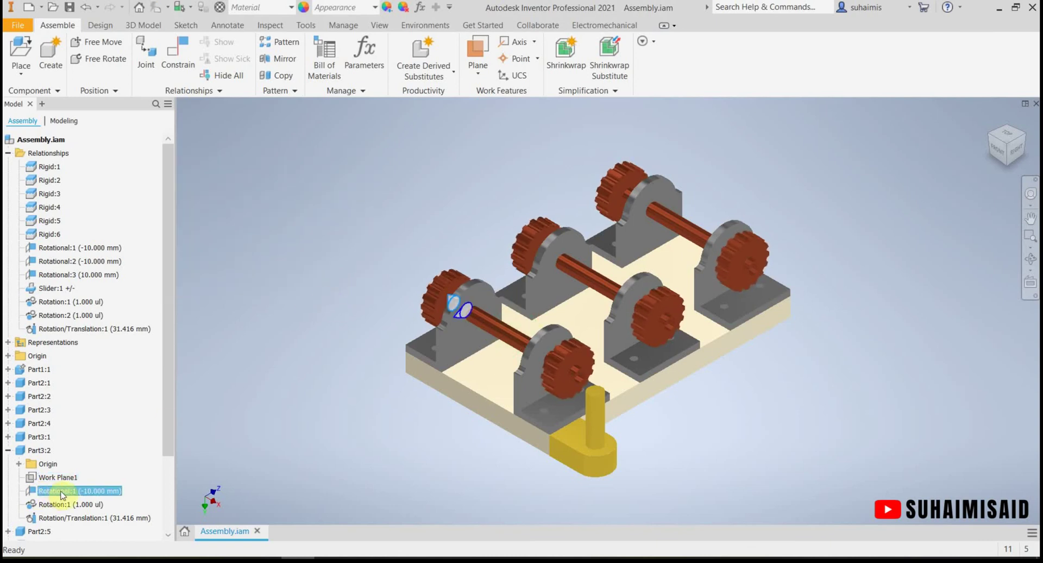
right_click(60, 492)
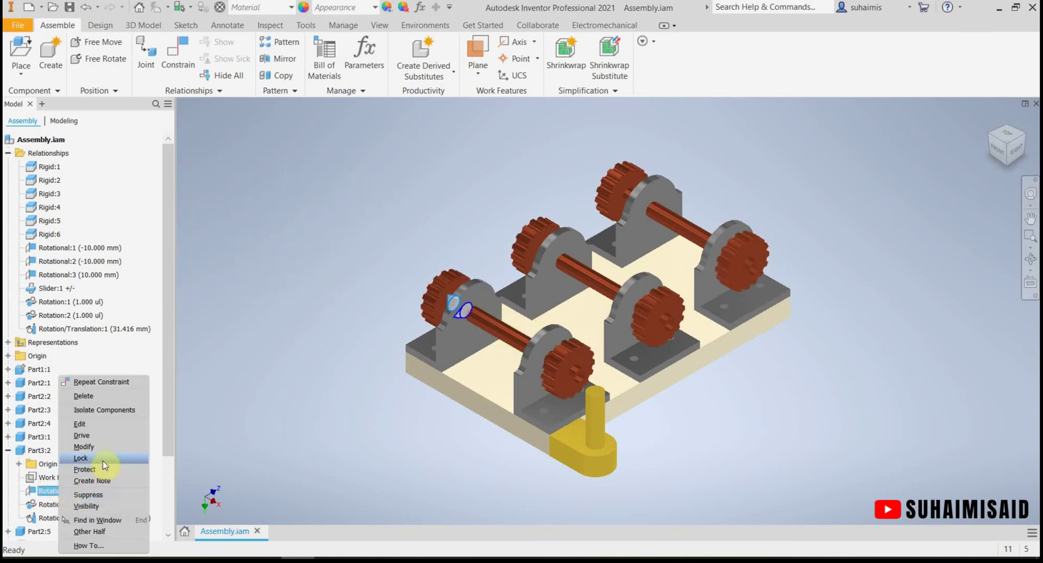
left_click(282, 432)
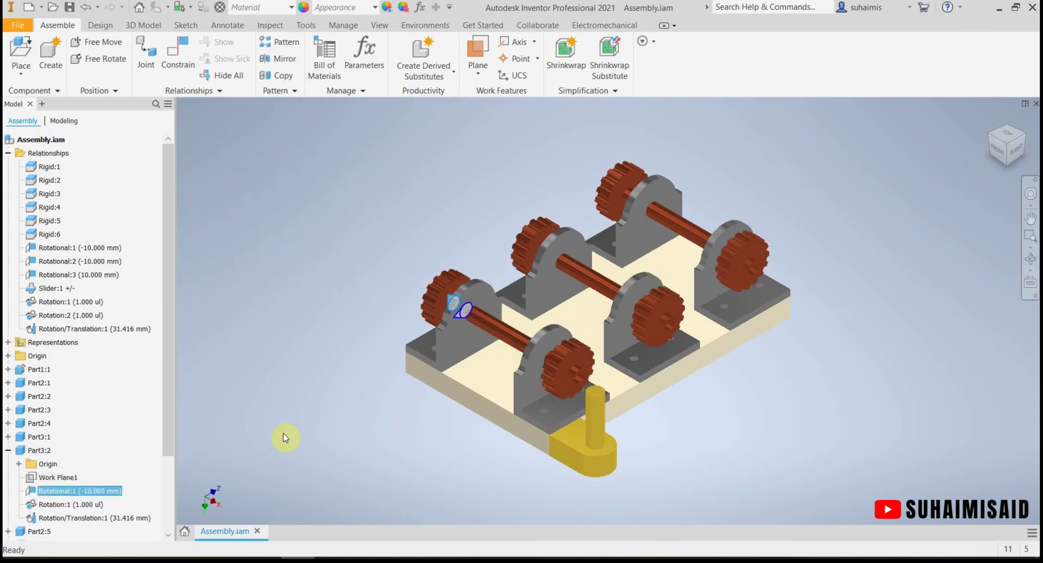
right_click(66, 497)
left_click(100, 432)
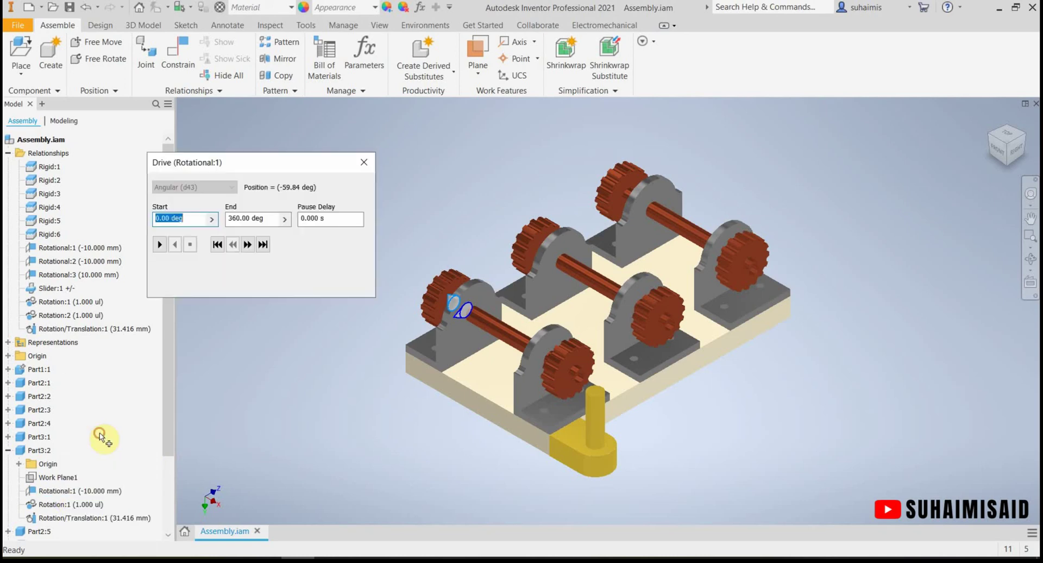
left_click(348, 284)
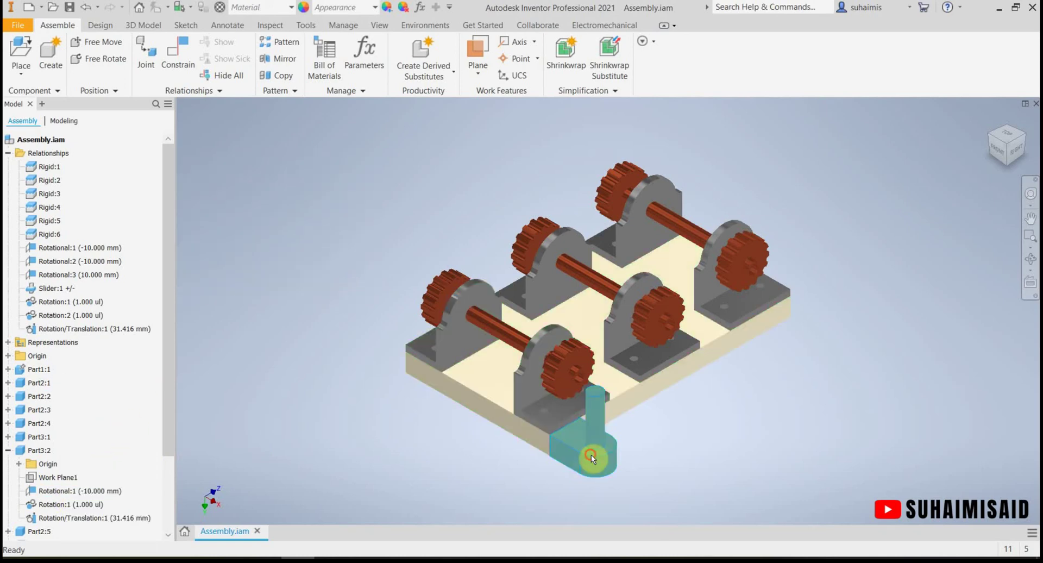
Move the yellow slider along the base by hand and drive Rotational:1 from 0 to 360 degrees to recheck the linked motion
left_click_drag(591, 454, 569, 458)
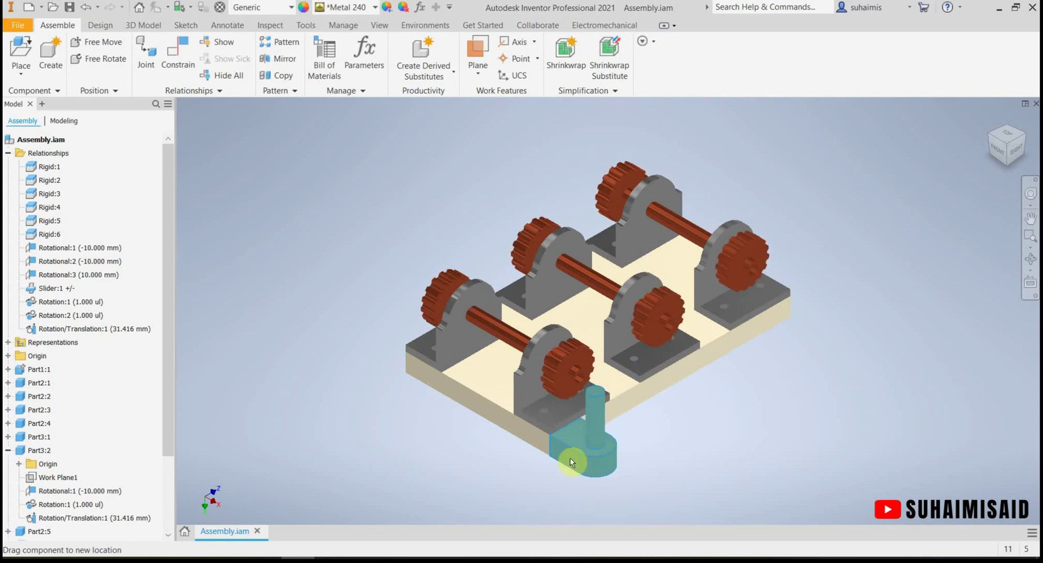
right_click(77, 491)
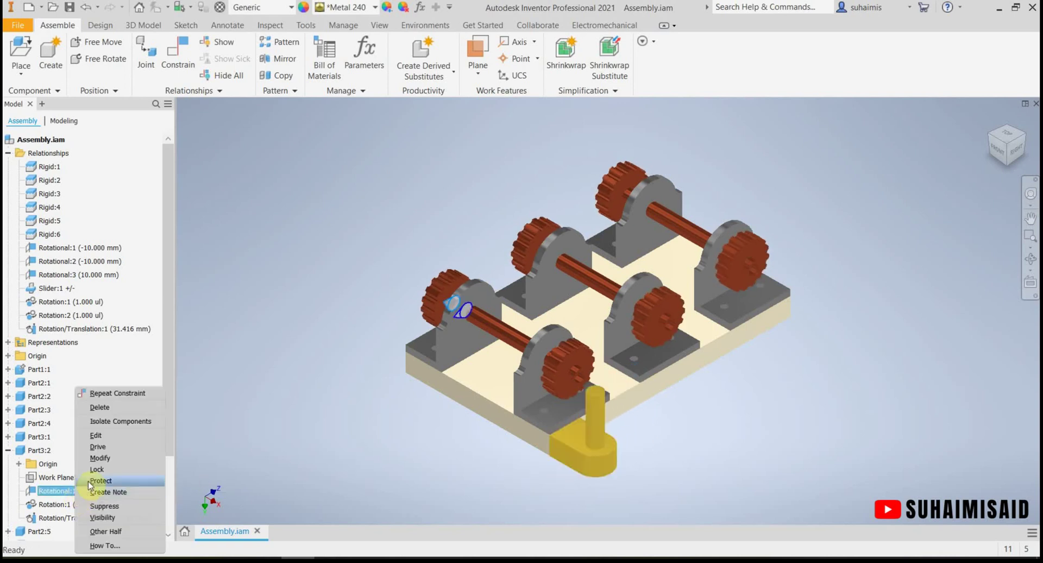
left_click(97, 447)
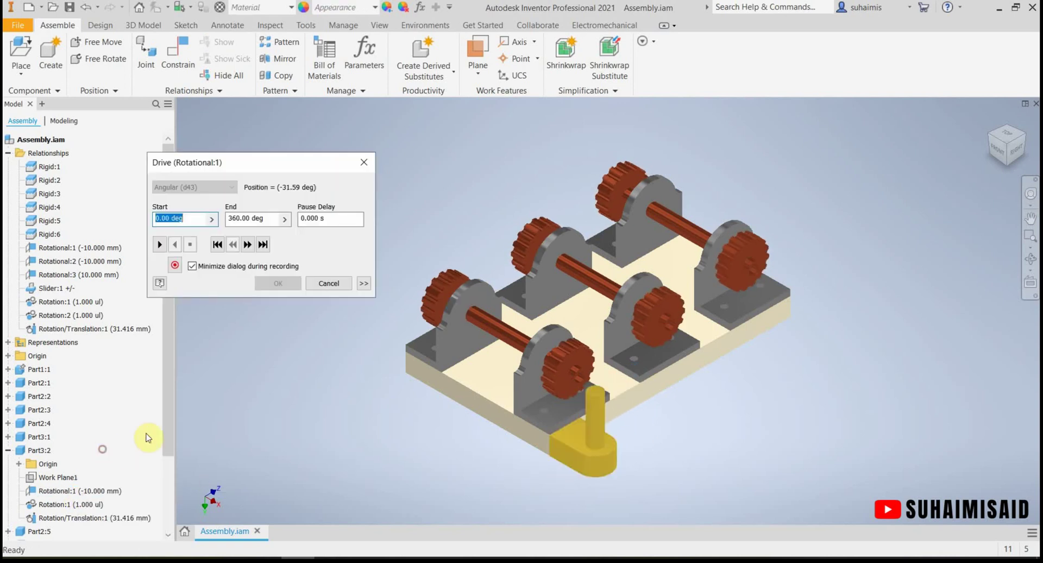
left_click(161, 246)
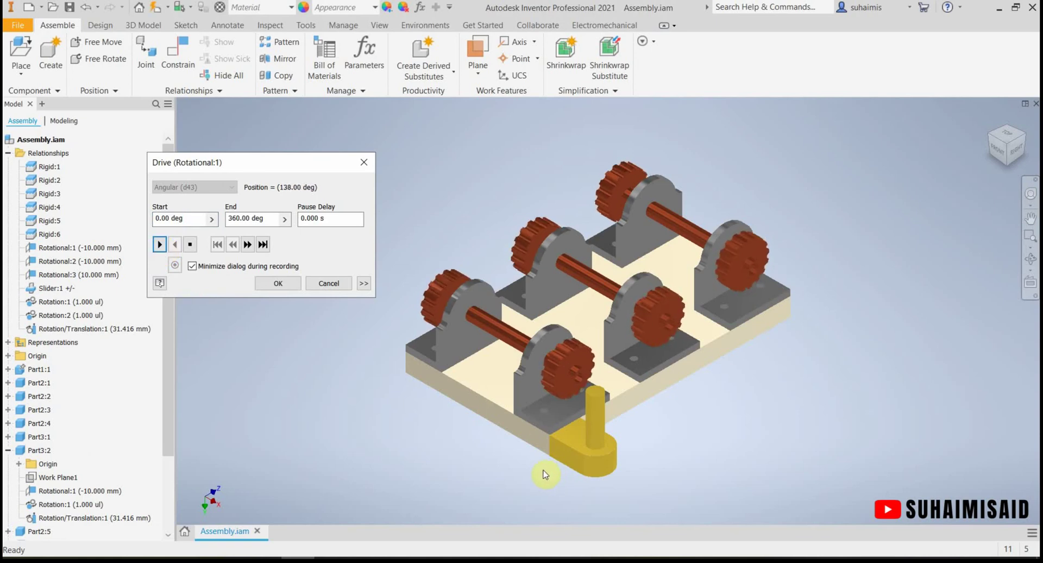
left_click(328, 283)
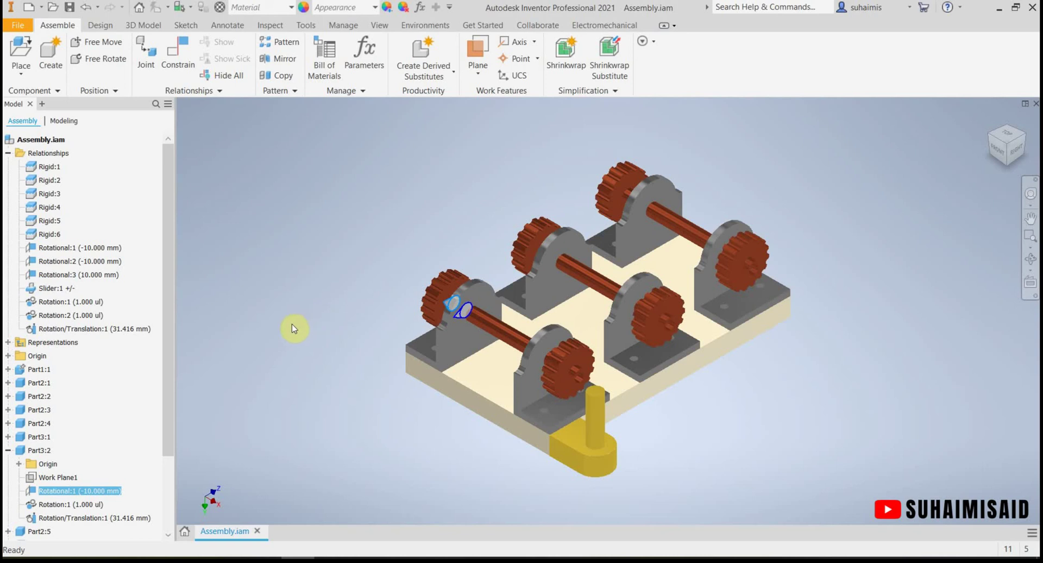
Recheck the front shaft's linked motion by driving Rotational:1 from 0 to 360 degrees, and close the drive without applying it
right_click(68, 496)
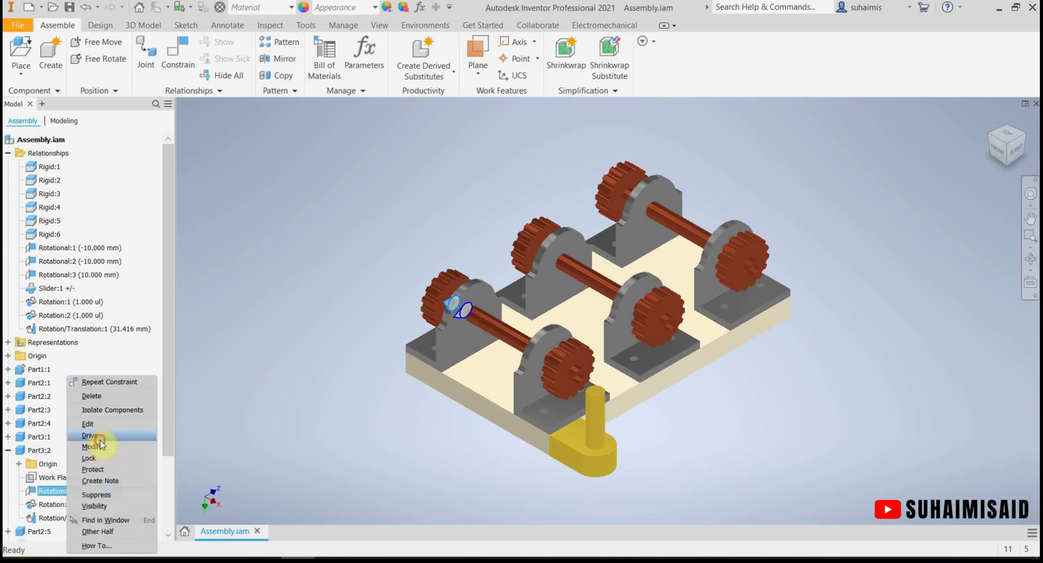
left_click(97, 436)
left_click(168, 244)
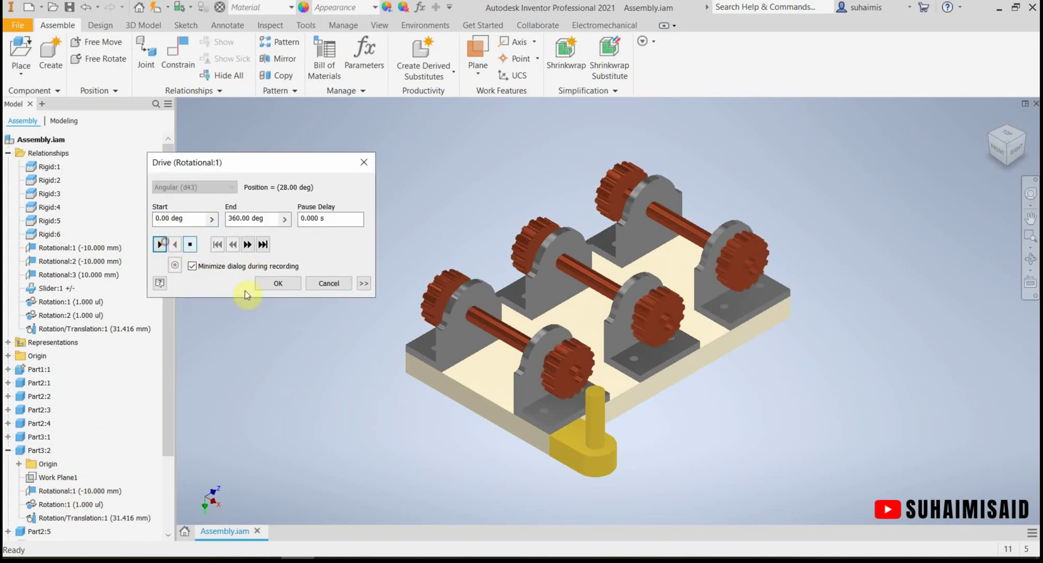
left_click(337, 286)
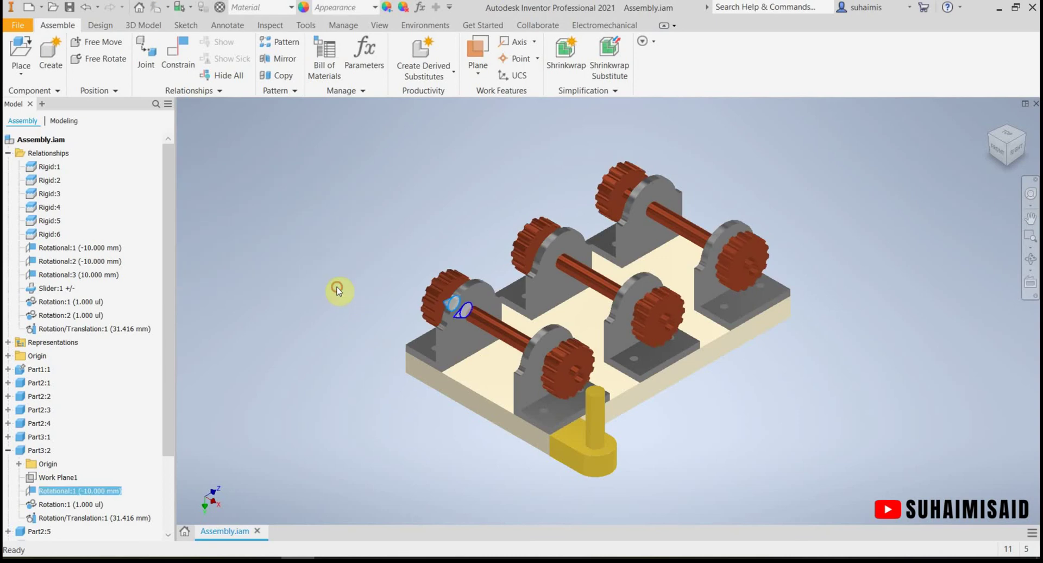
Drive the yellow slider's Slider:1 joint from 0 to -175 mm to animate the slider together with the gear shafts
left_click(582, 446)
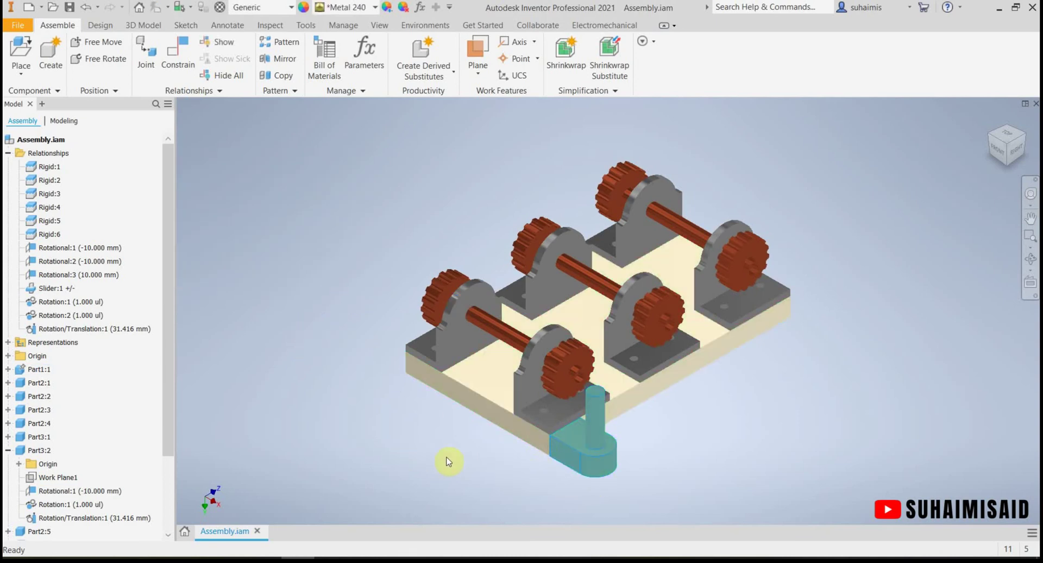
scroll(147, 464, "down", 3)
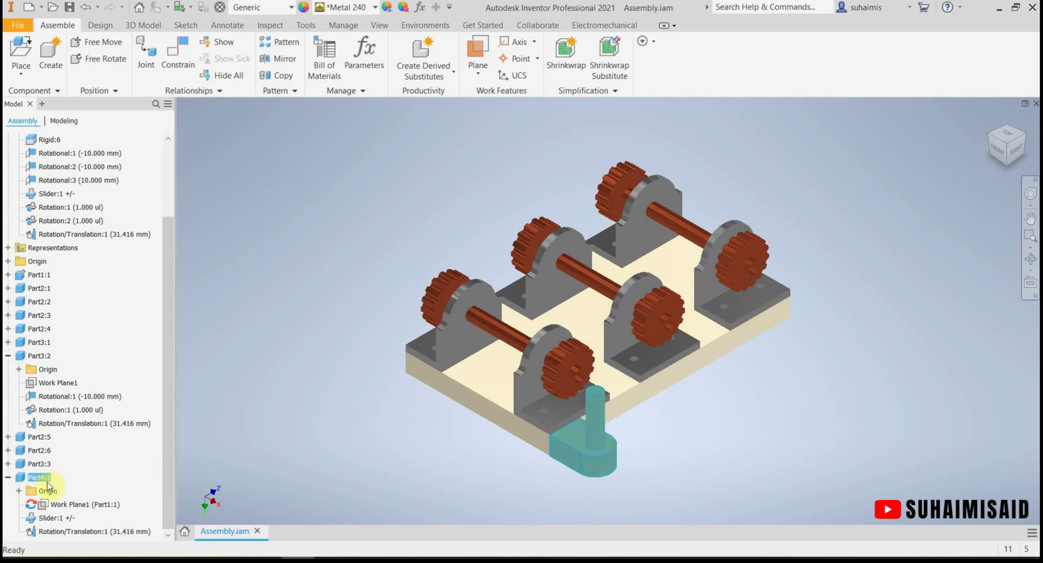
right_click(68, 520)
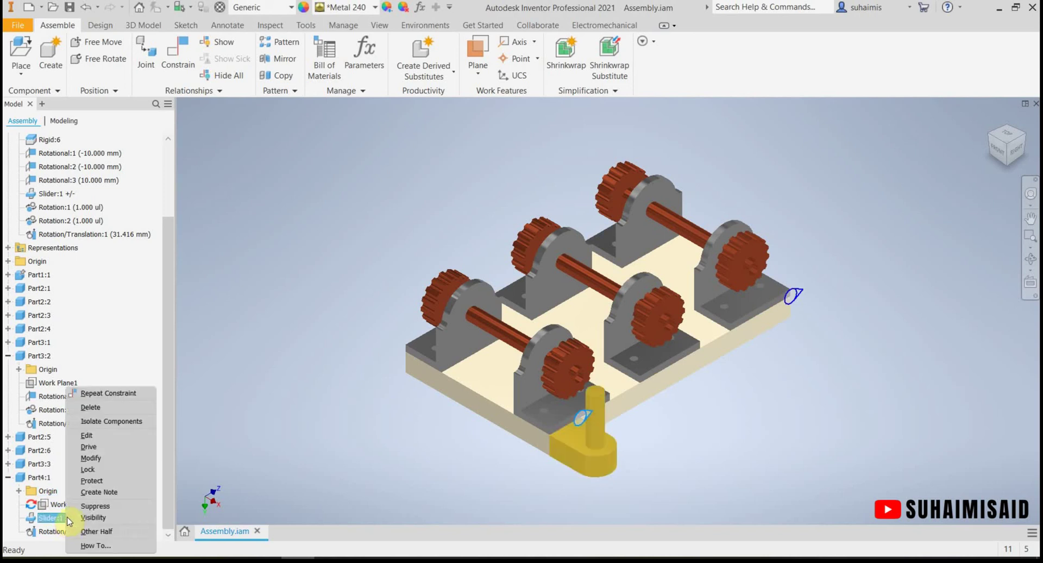
left_click(89, 447)
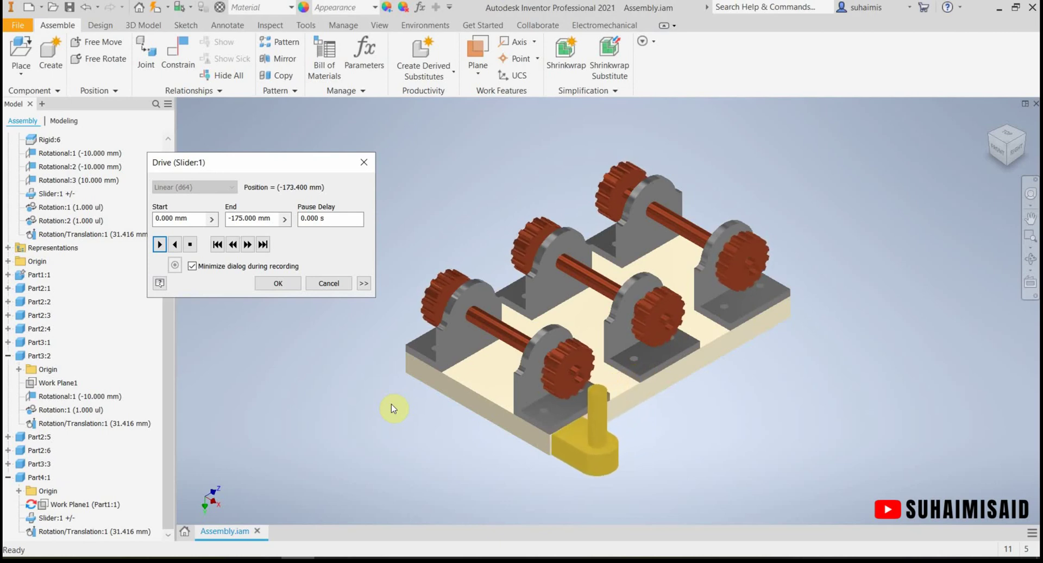
left_click(159, 243)
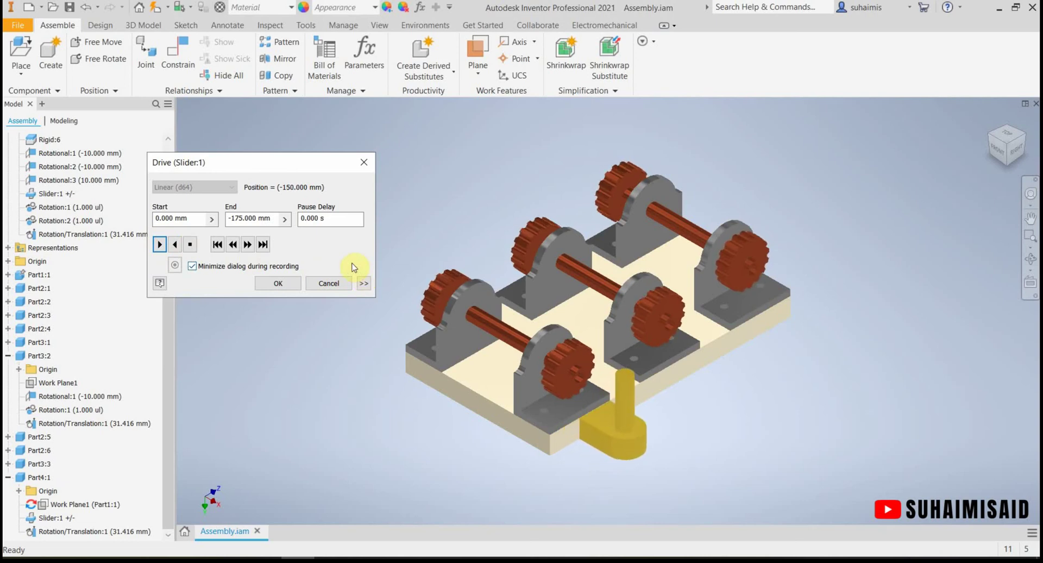